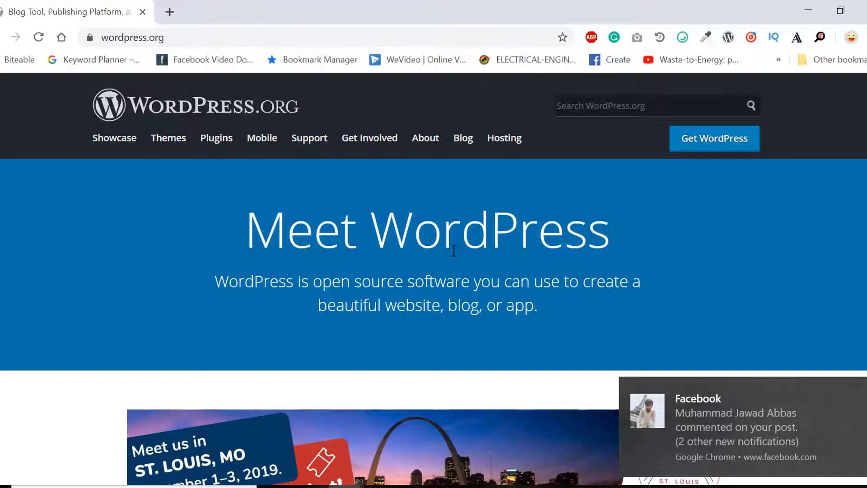
Dismiss the Facebook notification, scroll through WordPress.org and check the site's technologies
click(863, 391)
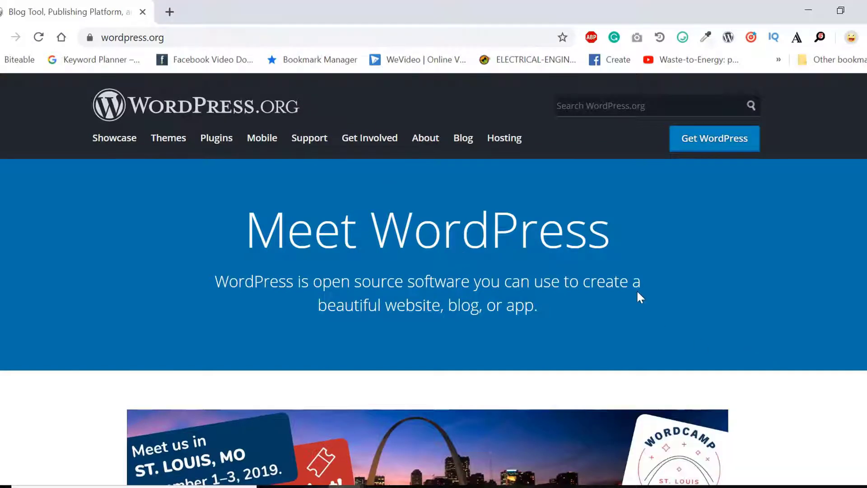
scroll(638, 292, down, 8)
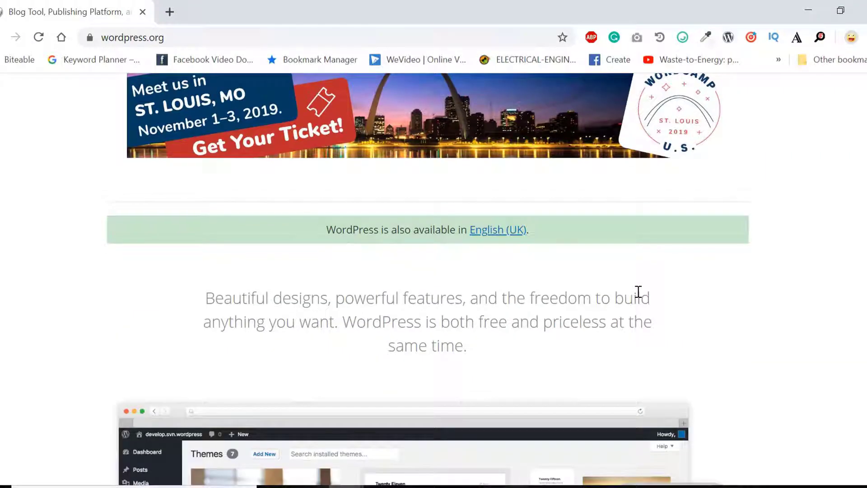
scroll(638, 291, down, 1)
scroll(638, 292, down, 1)
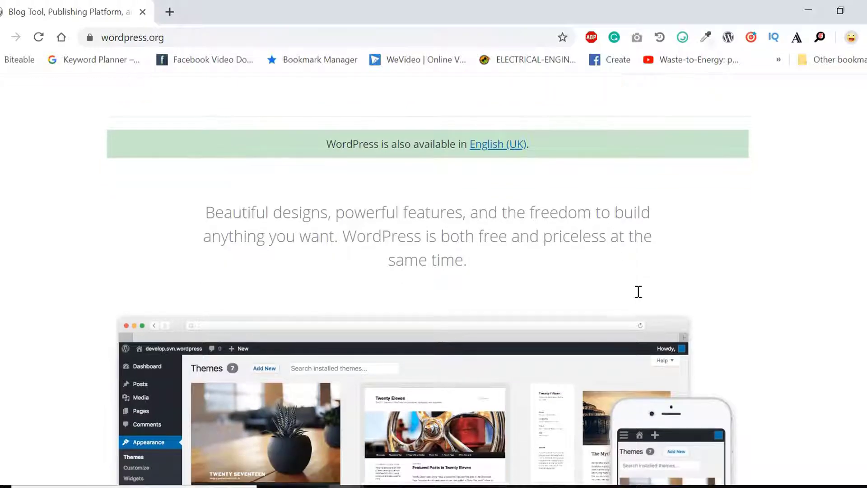
scroll(639, 291, down, 3)
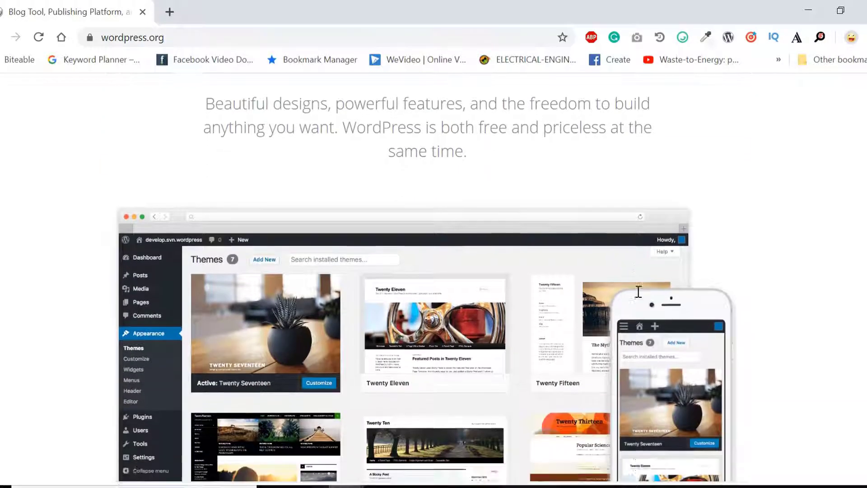
scroll(638, 291, down, 8)
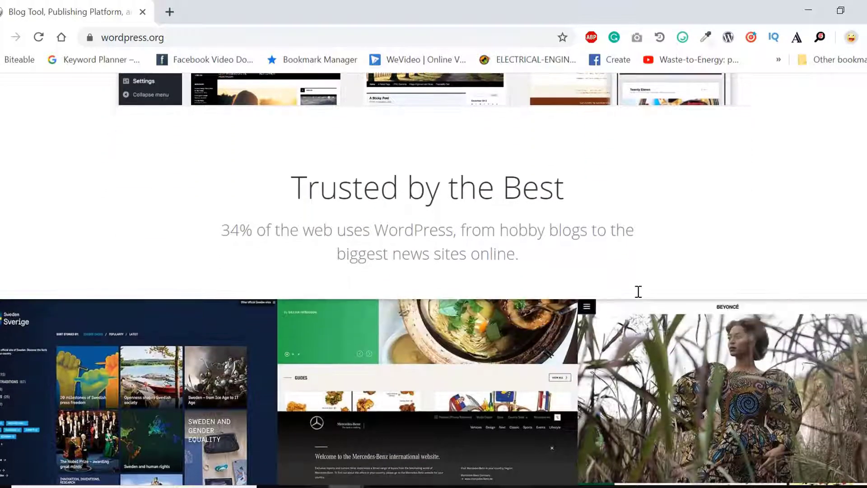
scroll(638, 291, down, 4)
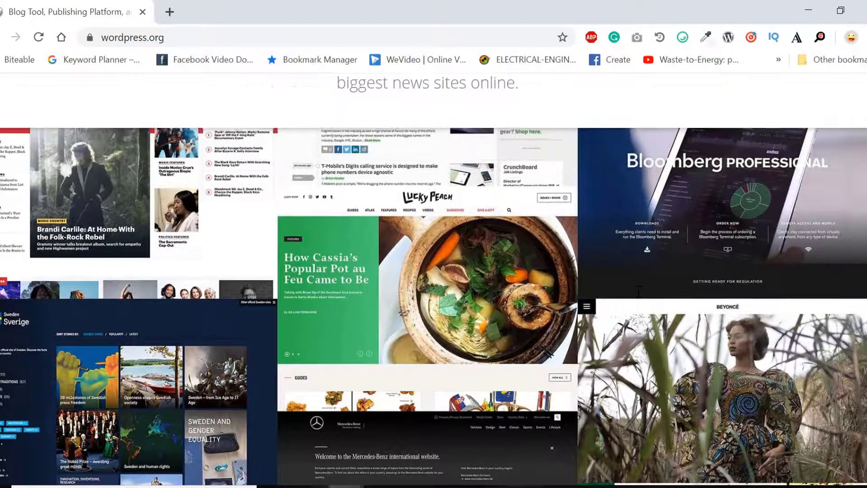
scroll(638, 291, down, 8)
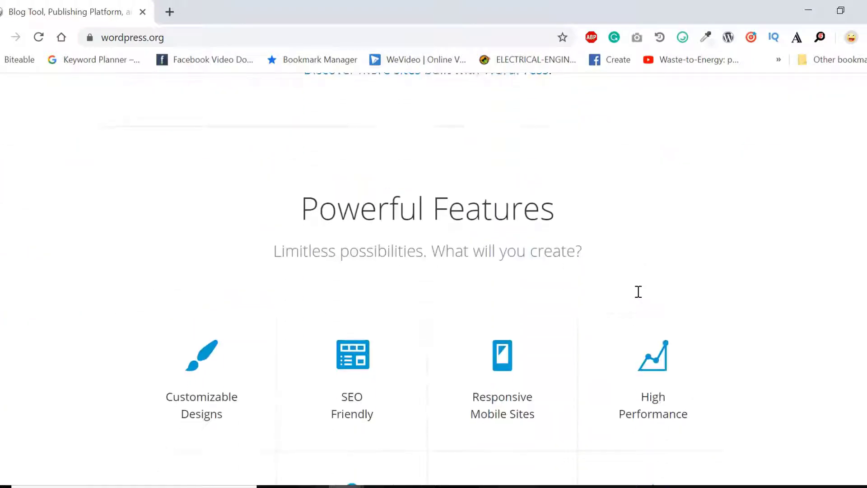
scroll(638, 292, down, 7)
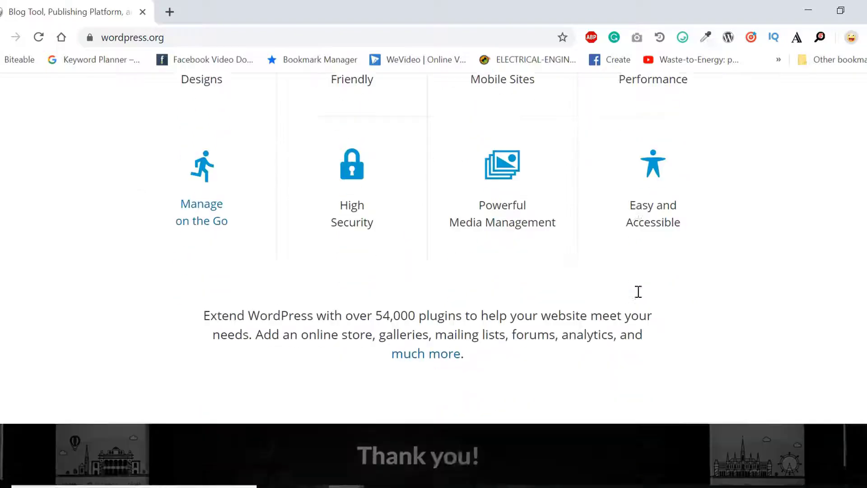
scroll(638, 292, down, 7)
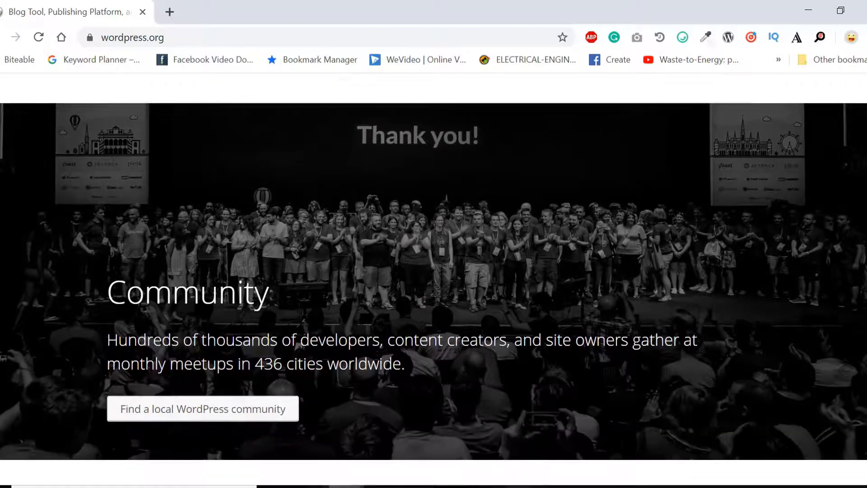
scroll(639, 292, down, 7)
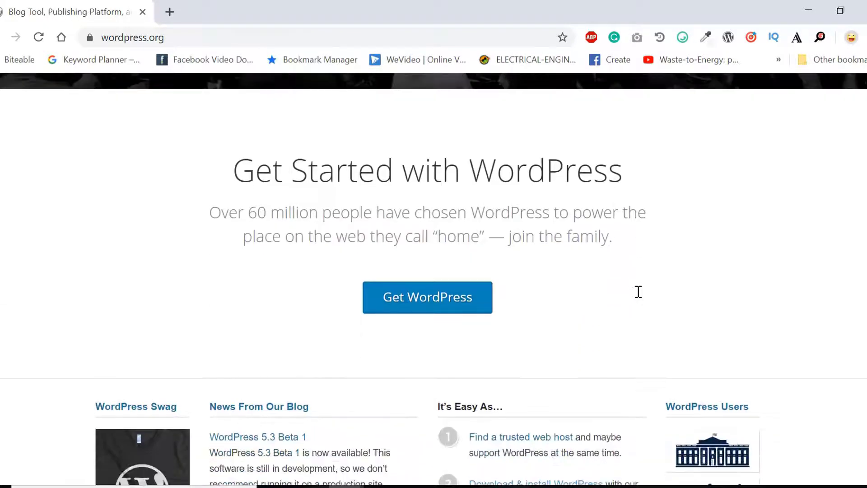
scroll(638, 292, down, 1)
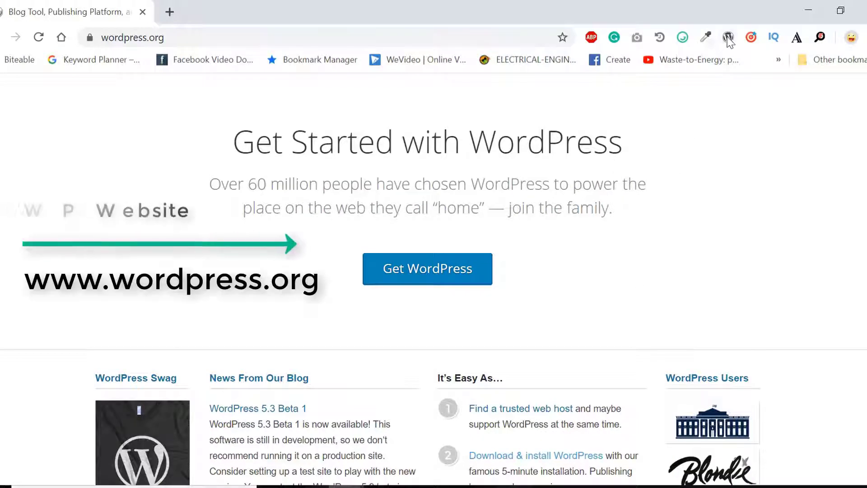
click(728, 37)
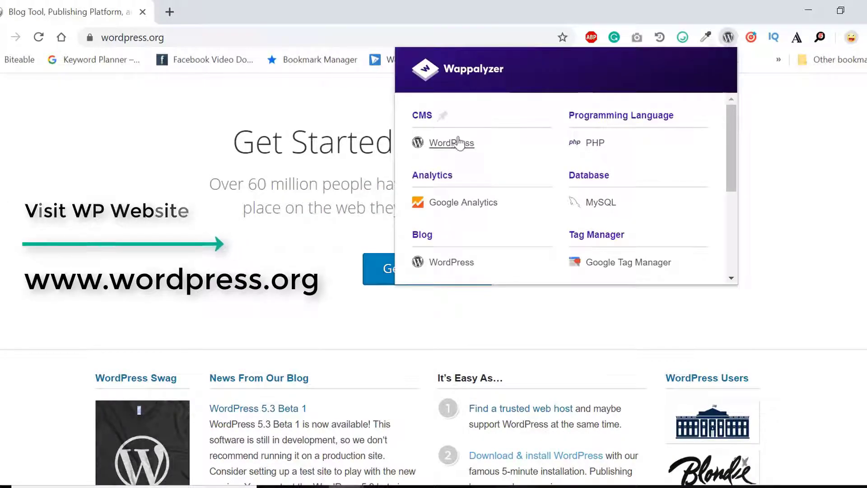
click(327, 172)
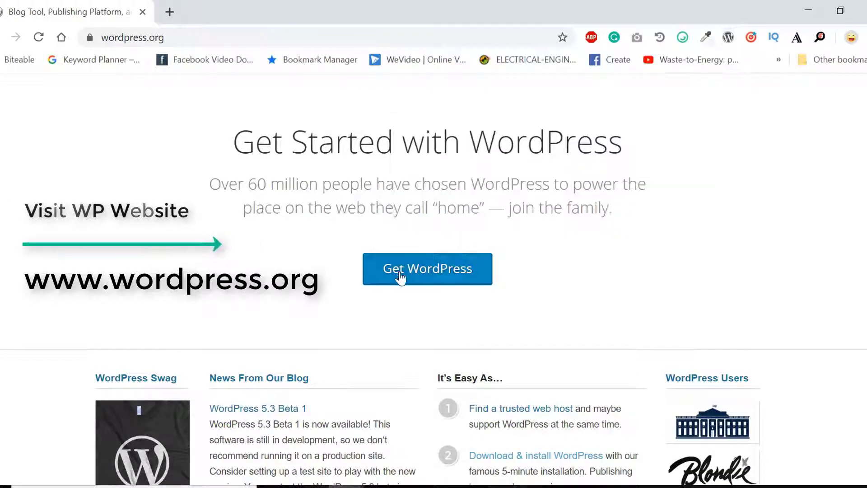
Go to the WordPress download page and download WordPress 5.2.3
click(408, 279)
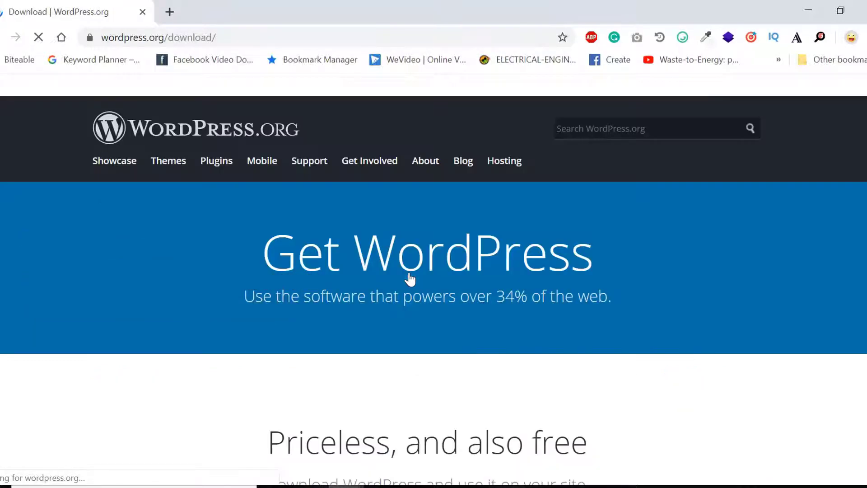
scroll(355, 263, down, 5)
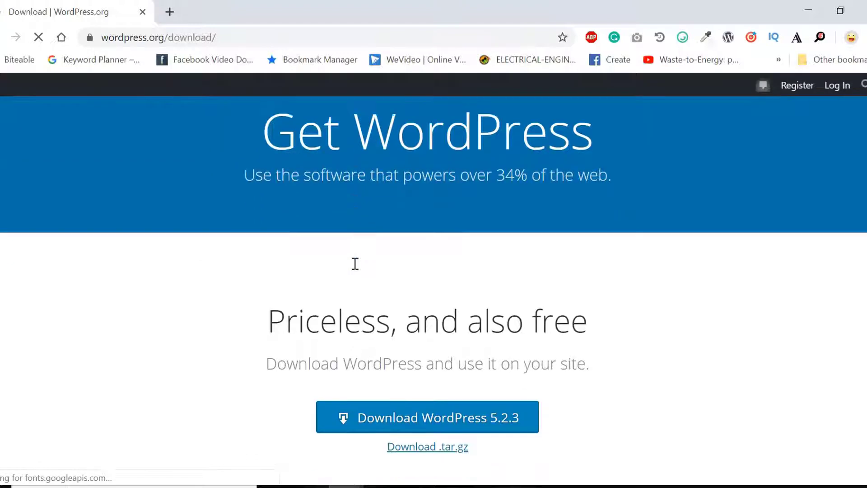
scroll(355, 264, down, 1)
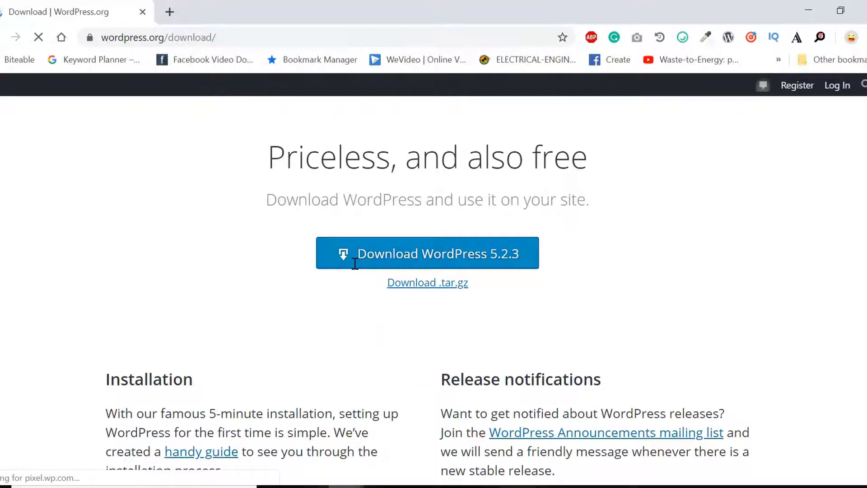
click(409, 254)
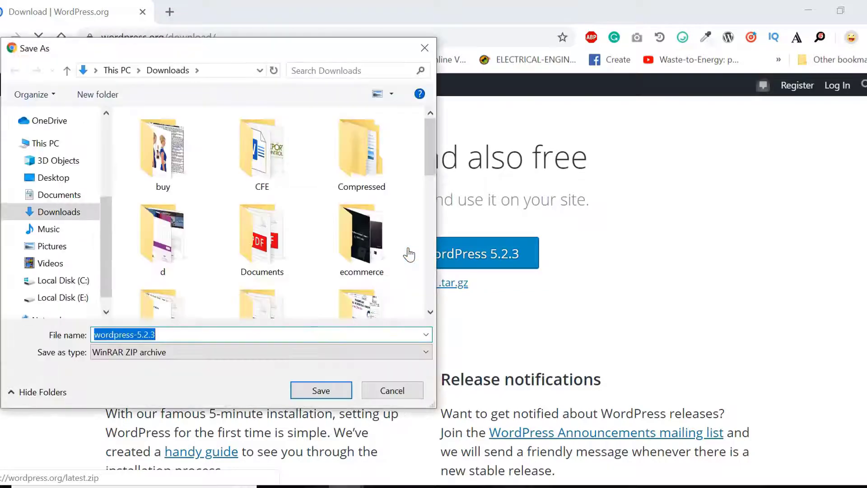
Save the zip into a new folder named wp under Downloads\d
click(58, 211)
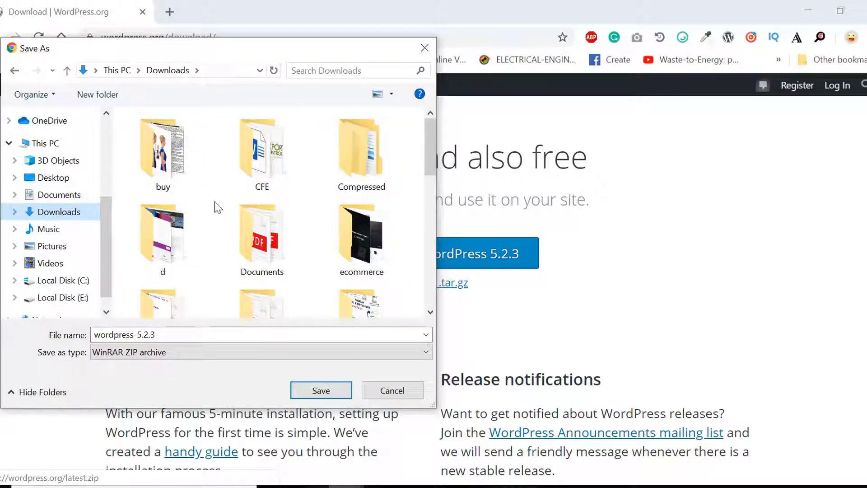
double_click(179, 238)
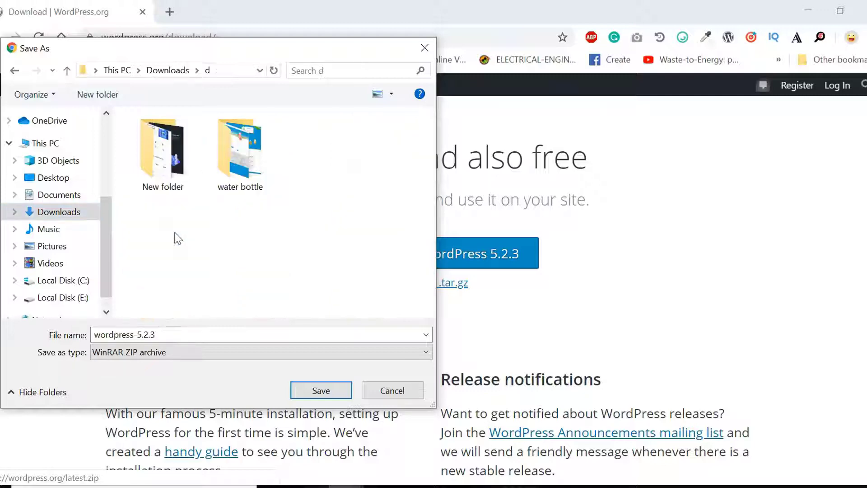
click(97, 94)
text(wp)
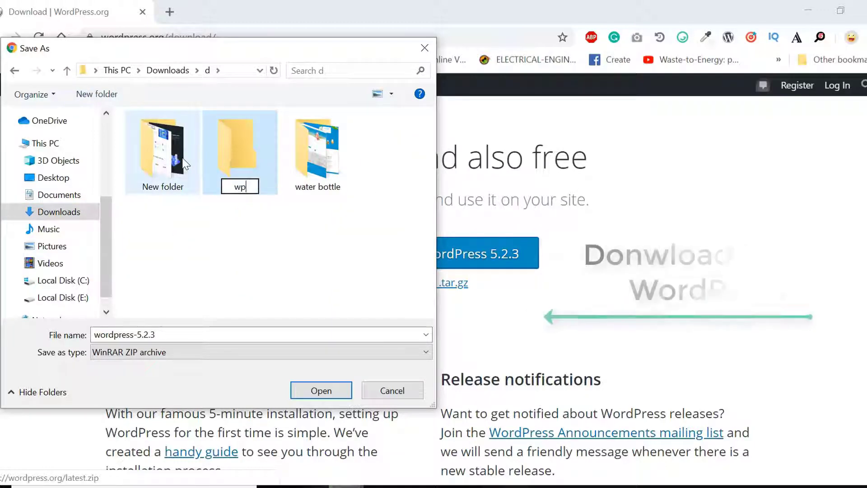
key(Return)
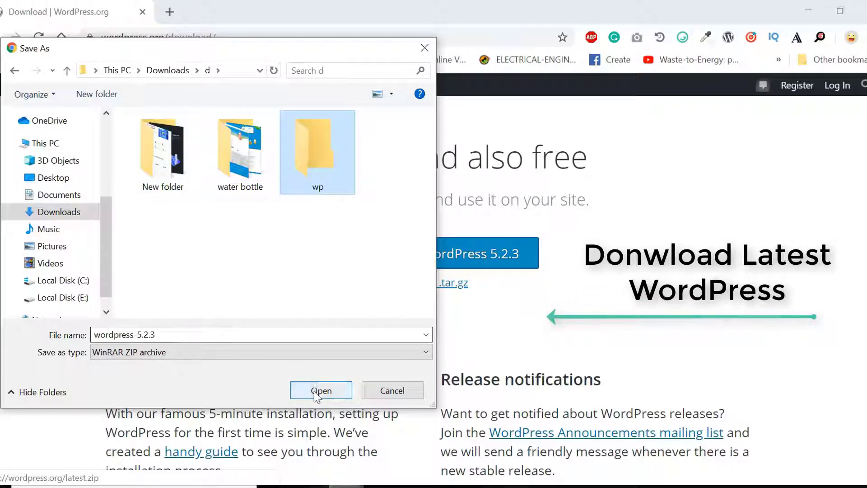
click(319, 390)
click(315, 392)
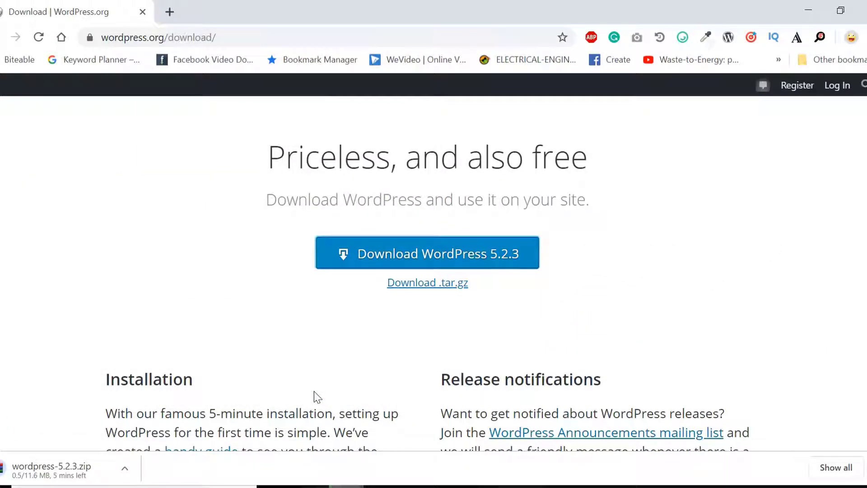
Clear all older entries from Chrome's download history and return to the WordPress.org tab
click(827, 472)
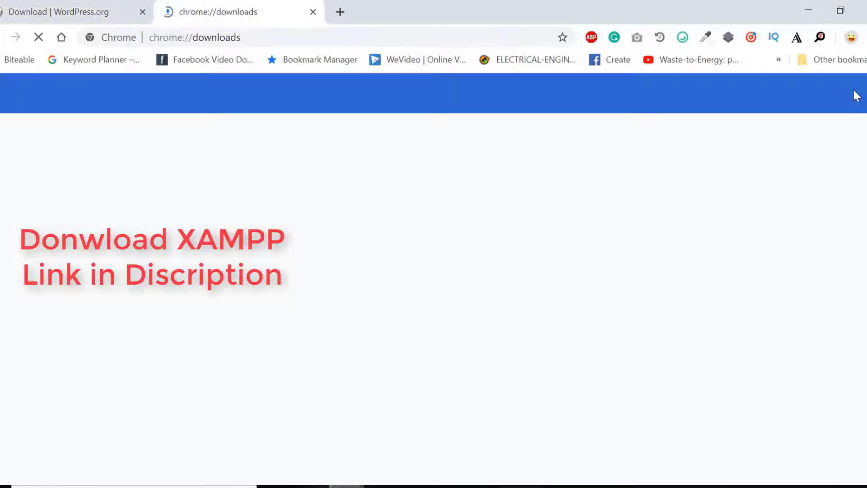
click(862, 96)
click(863, 99)
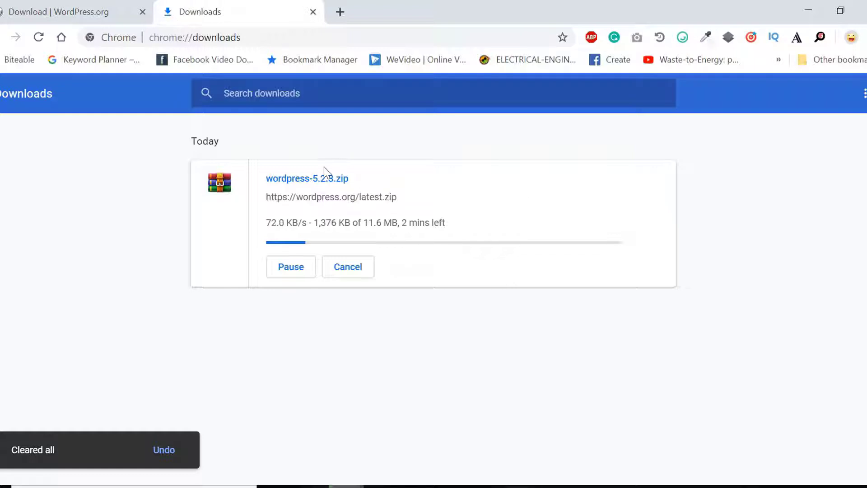
click(79, 3)
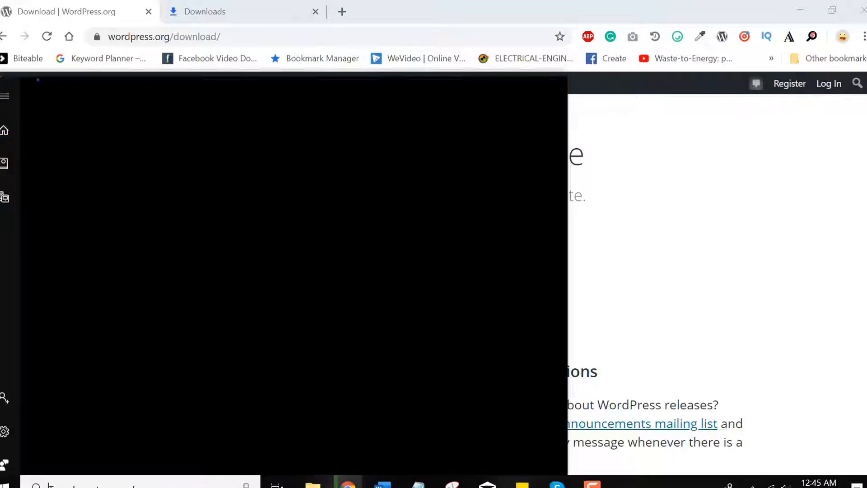
Launch XAMPP Control Panel, start Apache and MySQL, then minimize it
click(124, 483)
text(x)
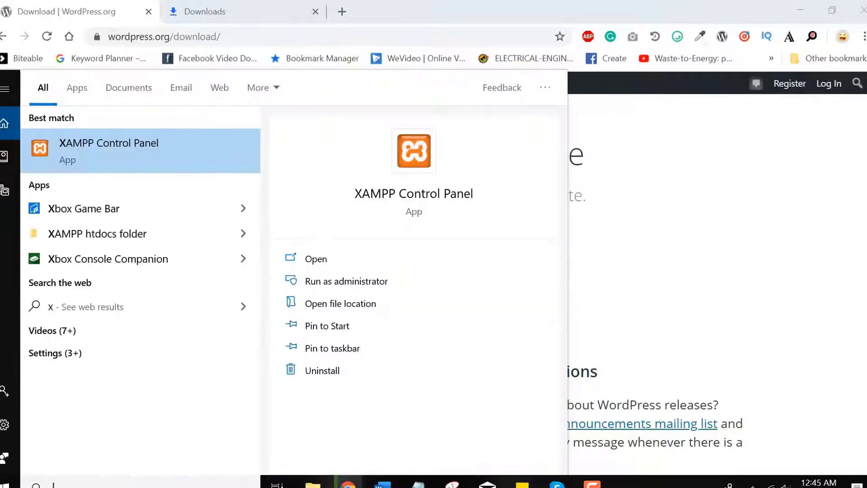
key(Return)
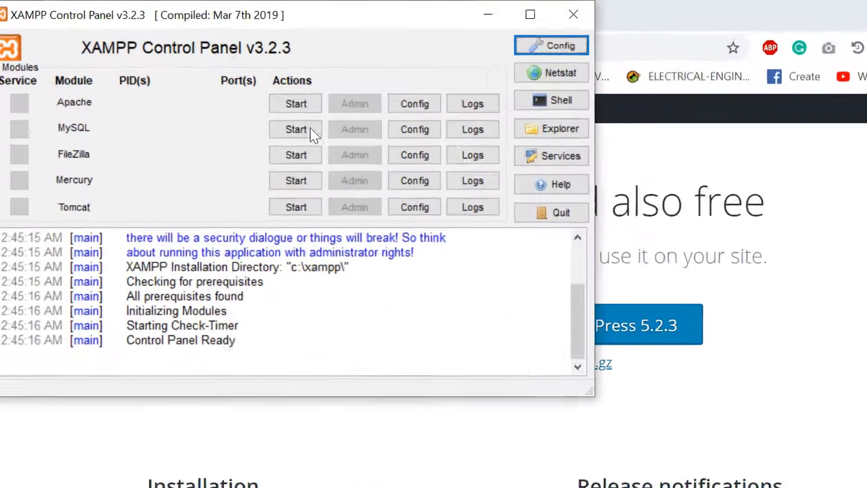
click(227, 74)
click(343, 154)
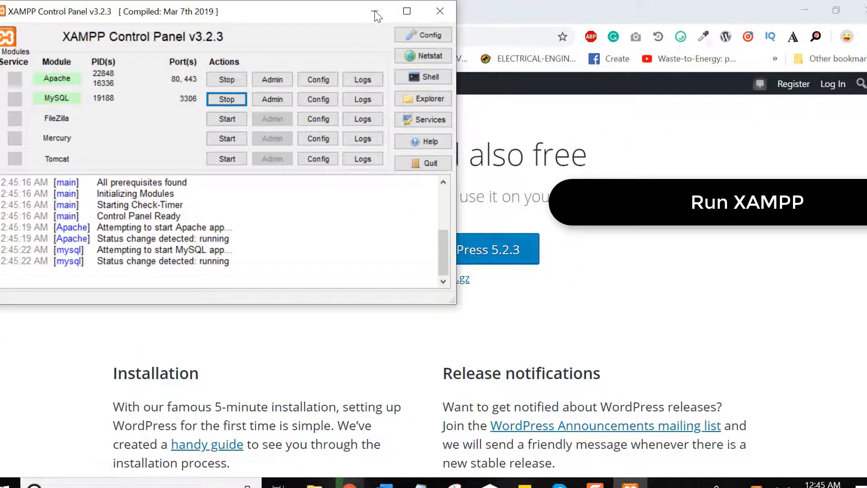
click(375, 12)
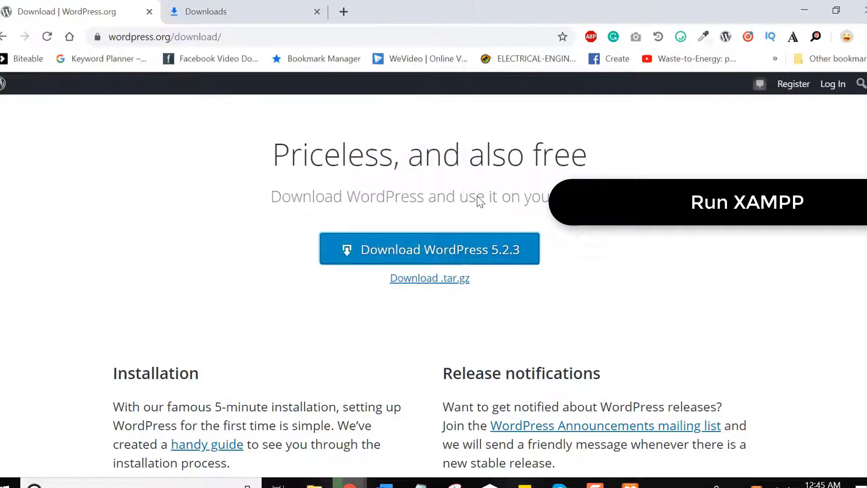
Navigate File Explorer to C:\xampp\htdocs
click(315, 483)
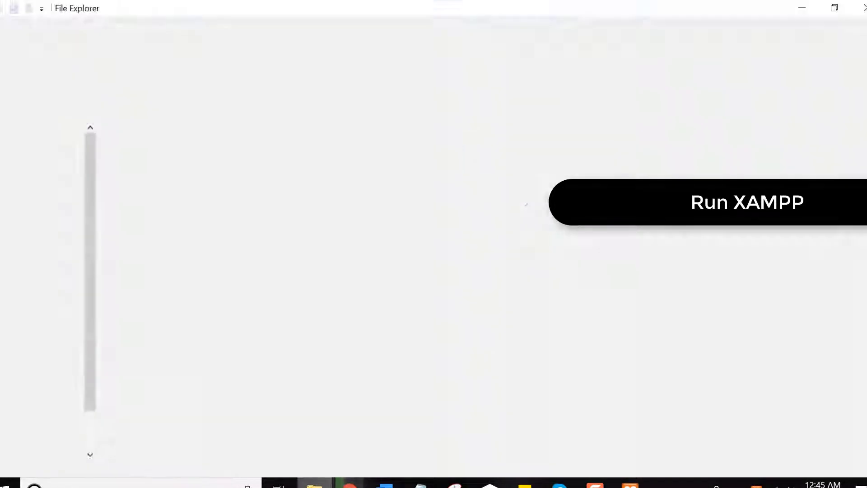
scroll(87, 434, down, 1)
click(64, 394)
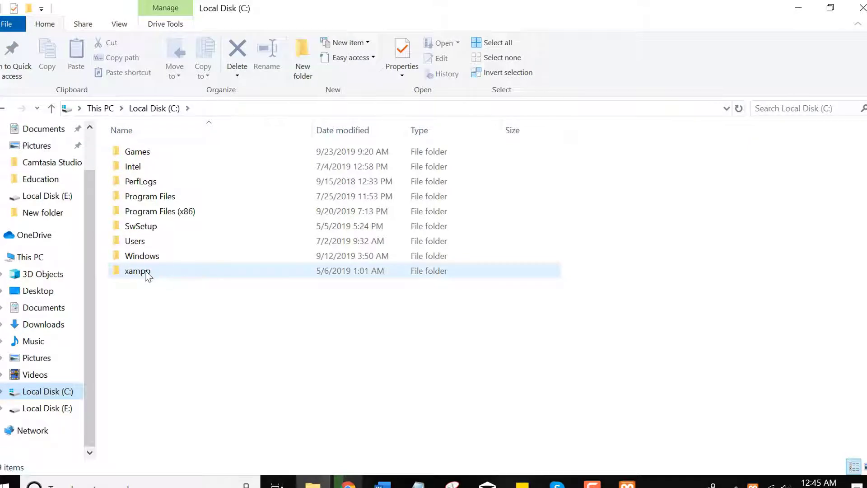
right_click(147, 273)
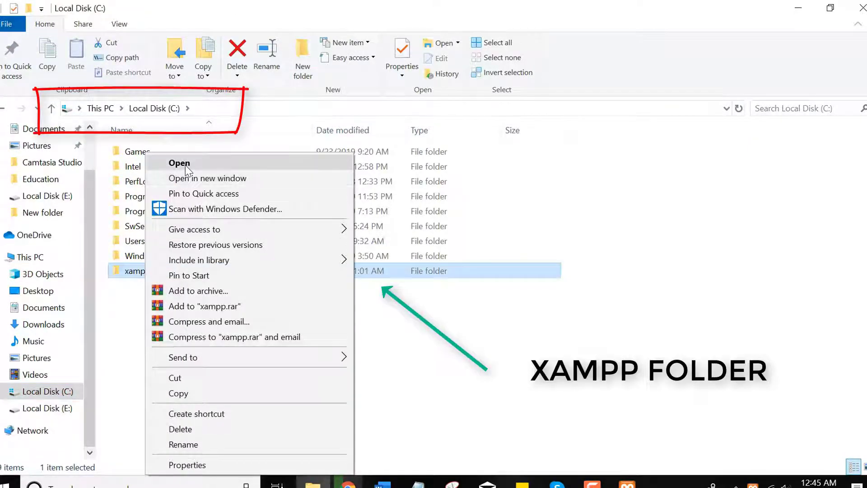
click(186, 166)
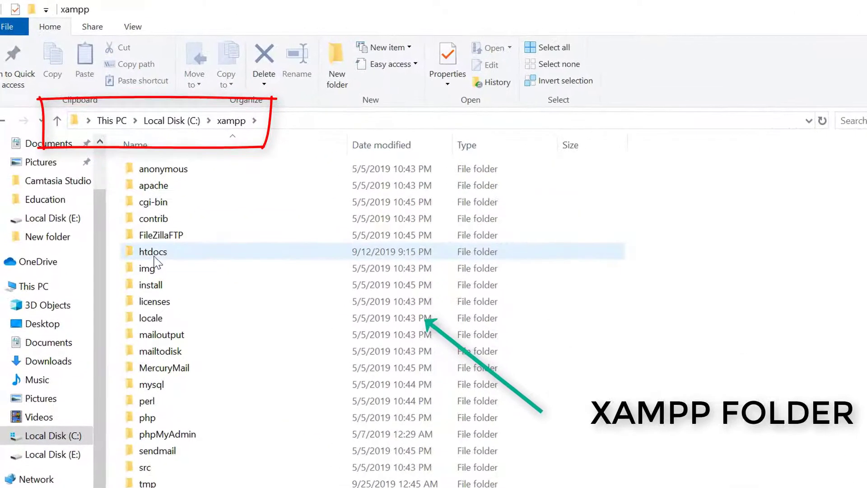
click(155, 262)
right_click(155, 261)
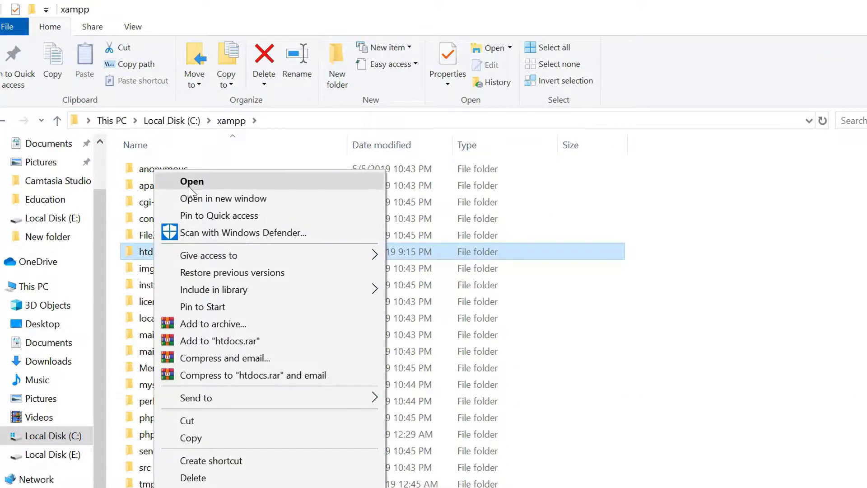
click(189, 183)
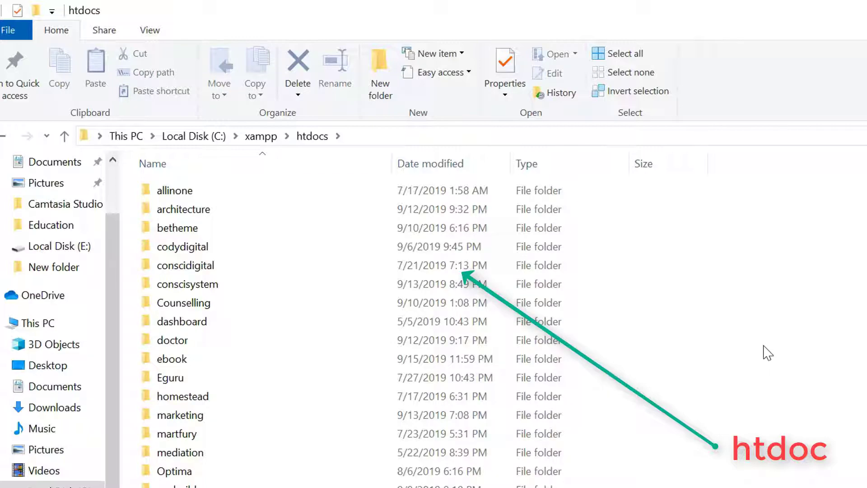
Create a new folder named cody inside htdocs
right_click(759, 350)
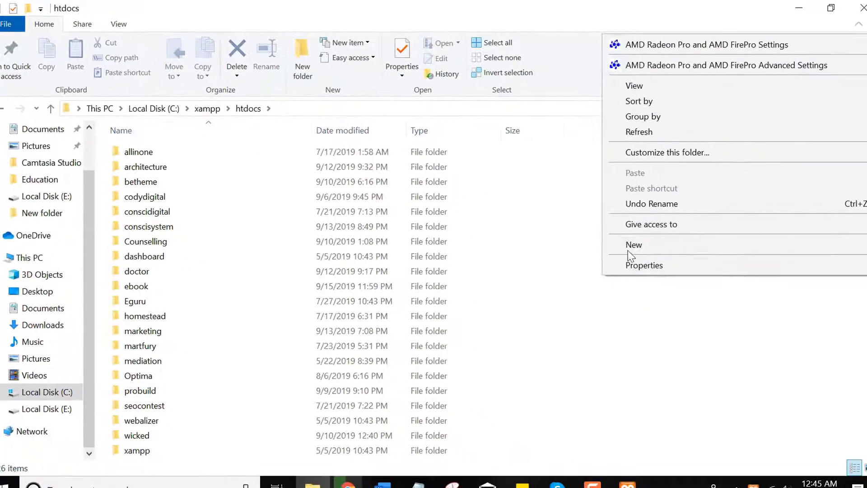
mouse_move(631, 247)
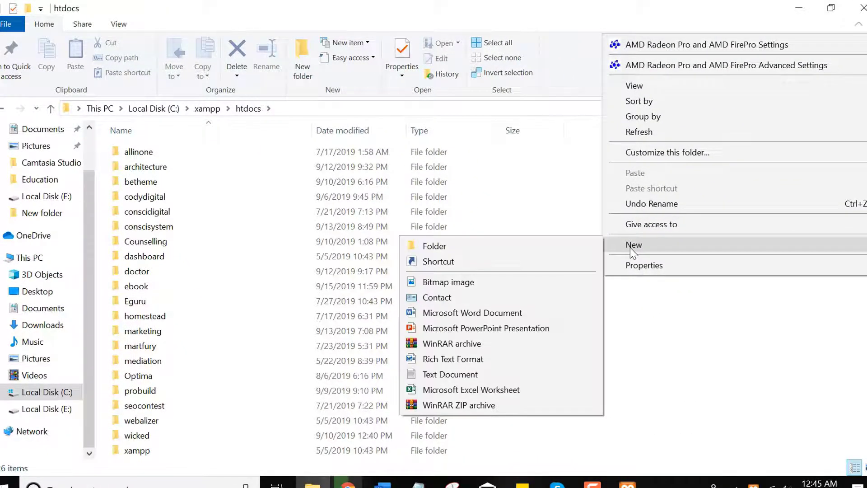
click(541, 248)
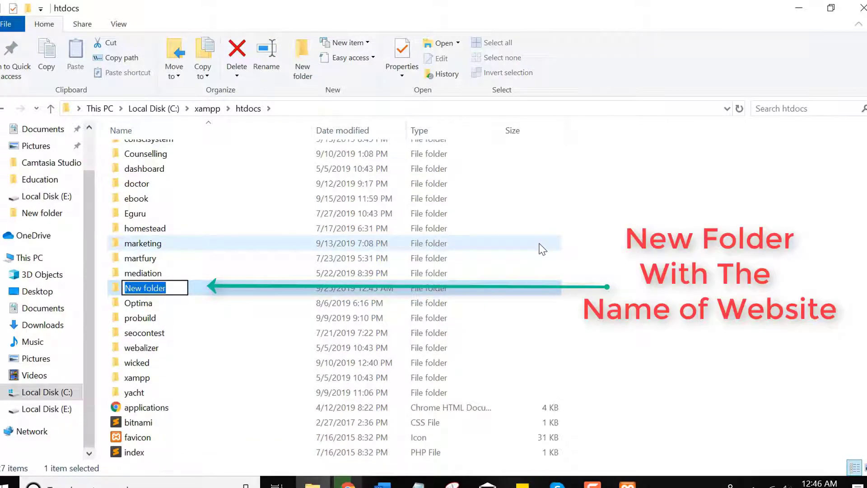
text(ourw)
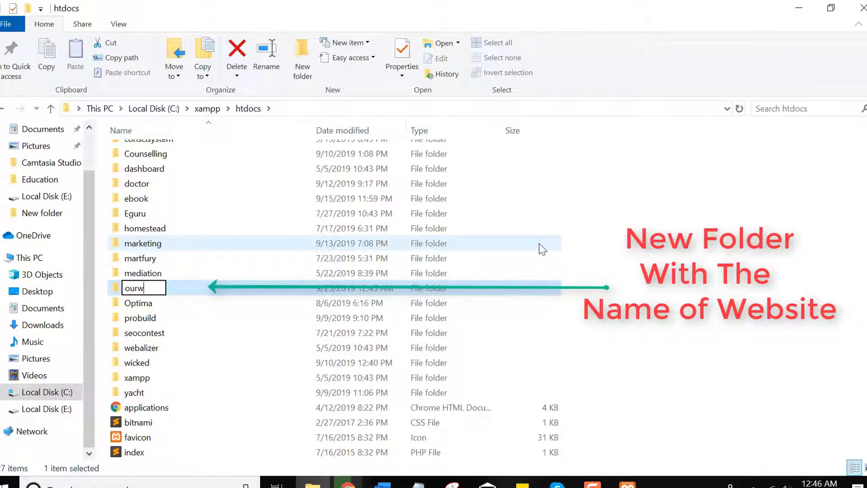
key(BackSpace)
key(BackSpace)
key(BackSpace)
key(BackSpace)
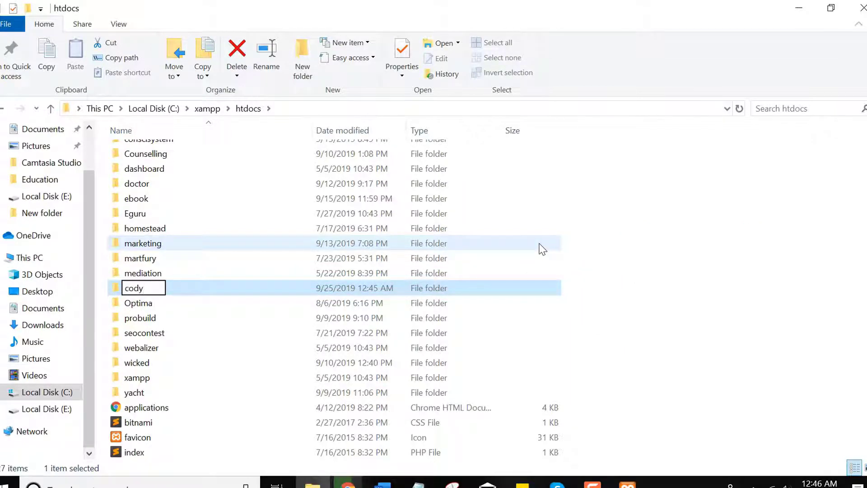
text(cody)
key(Return)
key(Return)
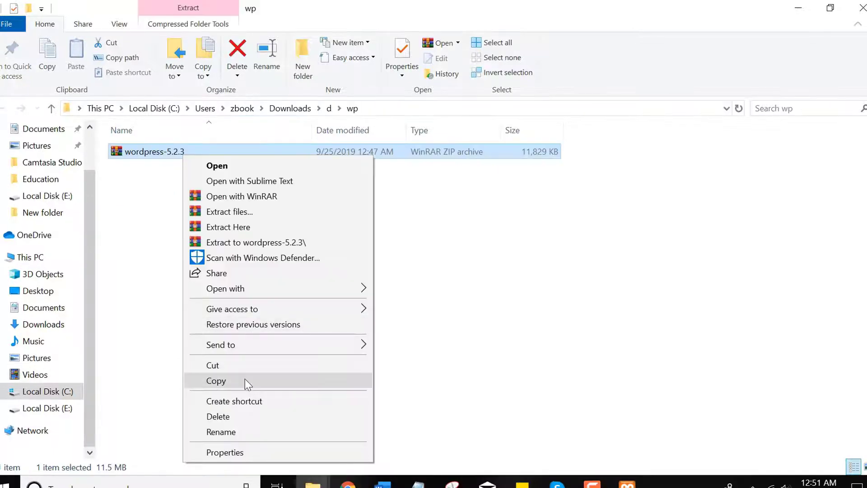
Copy the WordPress zip and open the cody folder in C:\xampp\htdocs
click(246, 381)
click(66, 393)
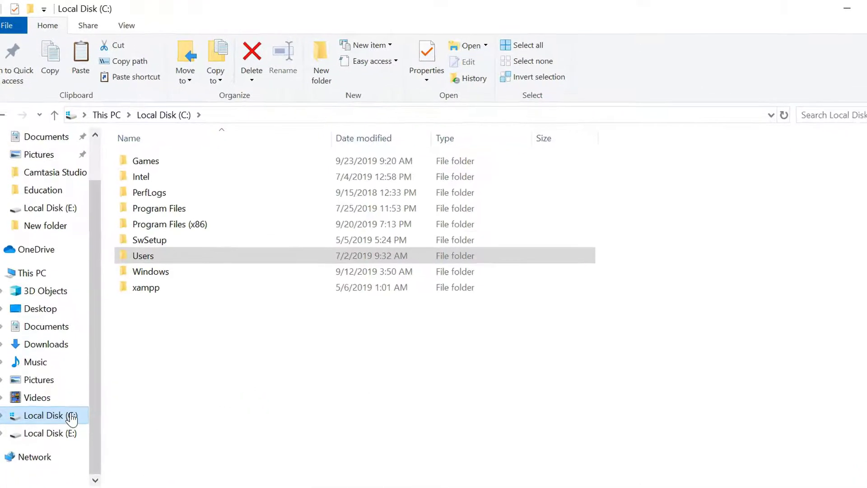
double_click(202, 397)
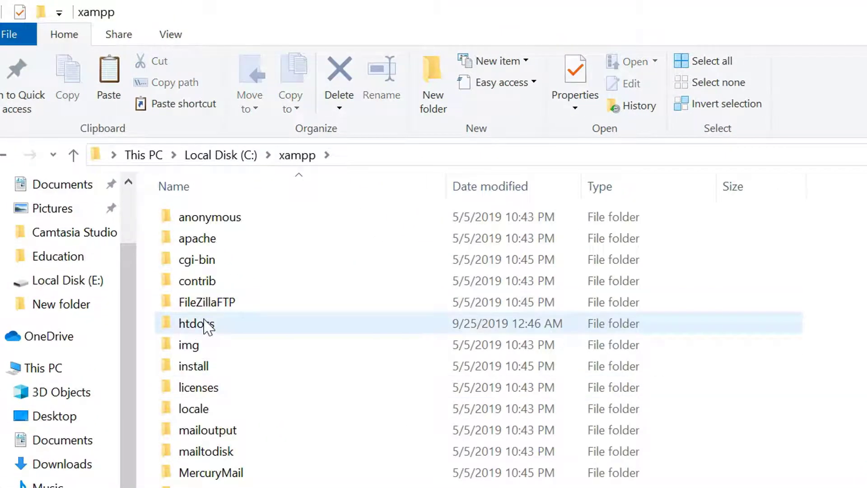
right_click(204, 323)
click(253, 211)
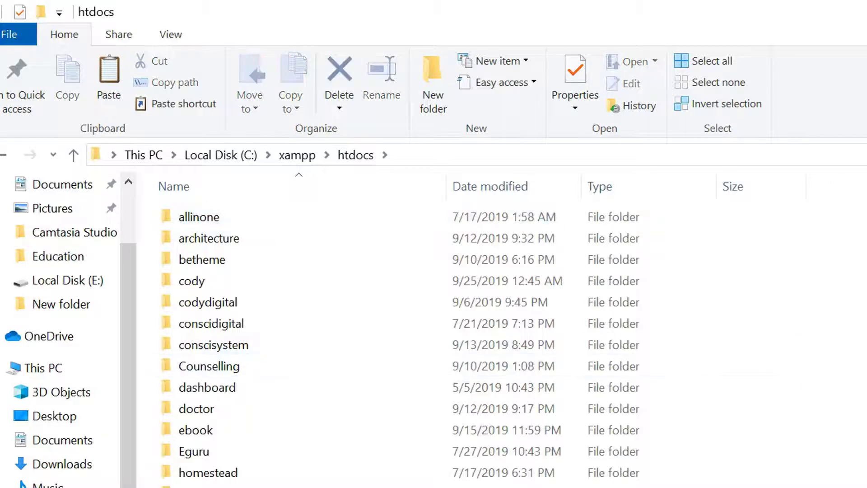
text(cody)
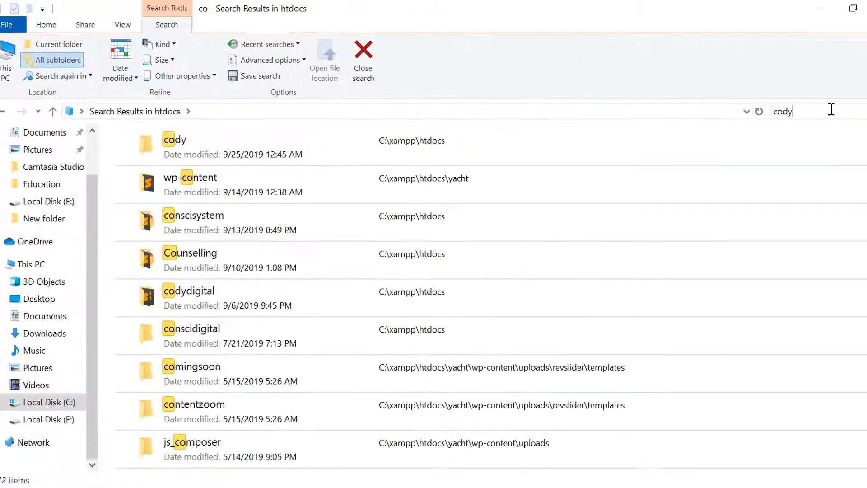
double_click(246, 144)
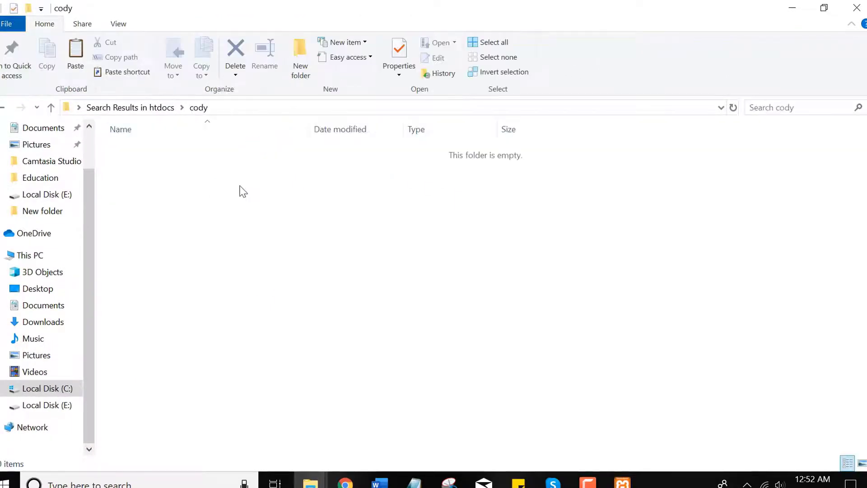
Paste and extract wordpress-5.2.3.zip in cody, delete the zip, and open the wordpress folder
key(ctrl+v)
right_click(168, 152)
click(207, 221)
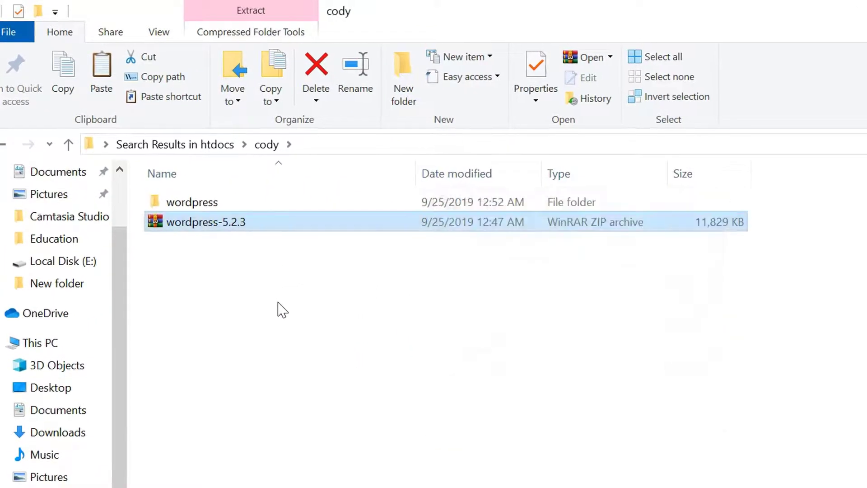
right_click(222, 227)
key(Delete)
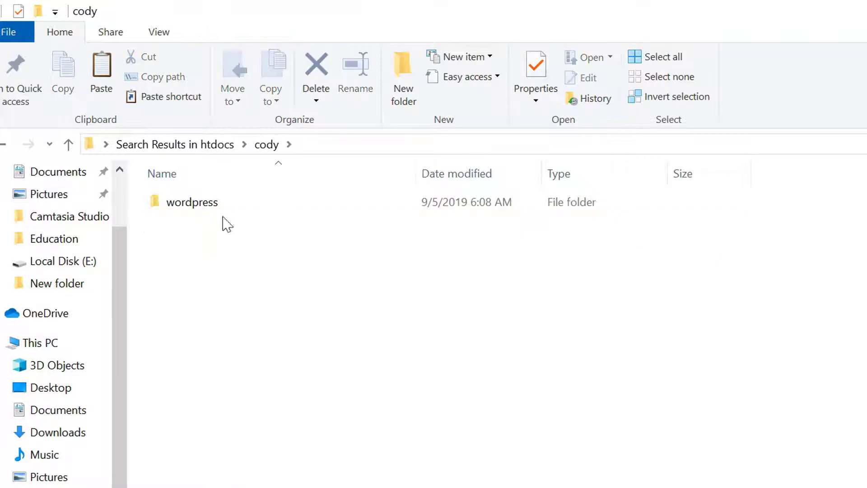
double_click(213, 206)
click(217, 206)
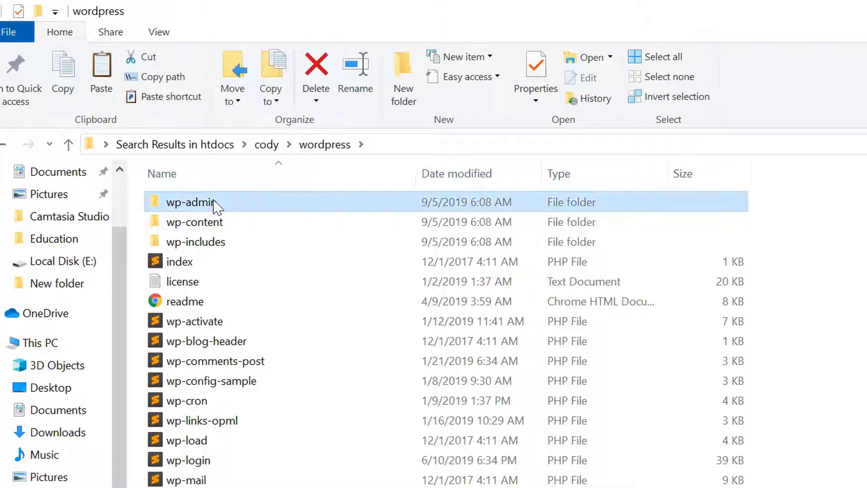
Move all 19 WordPress core items from the wordpress subfolder up into cody
right_click(217, 206)
click(196, 208)
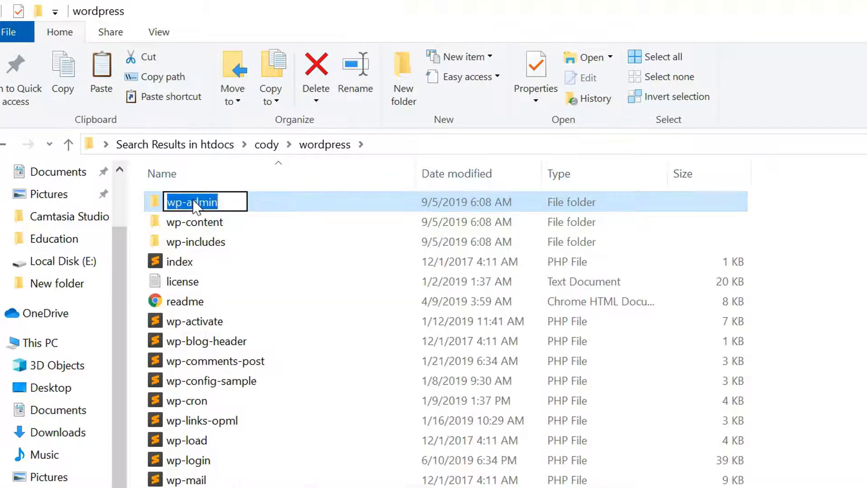
key(Escape)
key(ctrl+a)
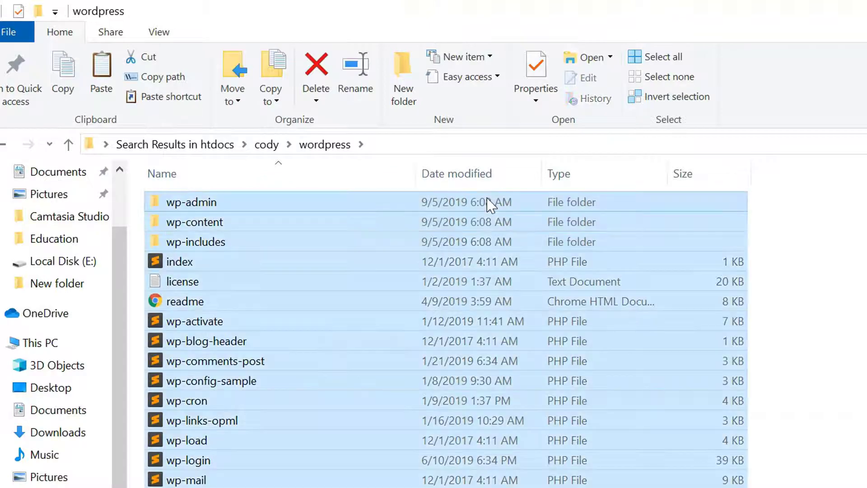
drag(707, 487, 591, 202)
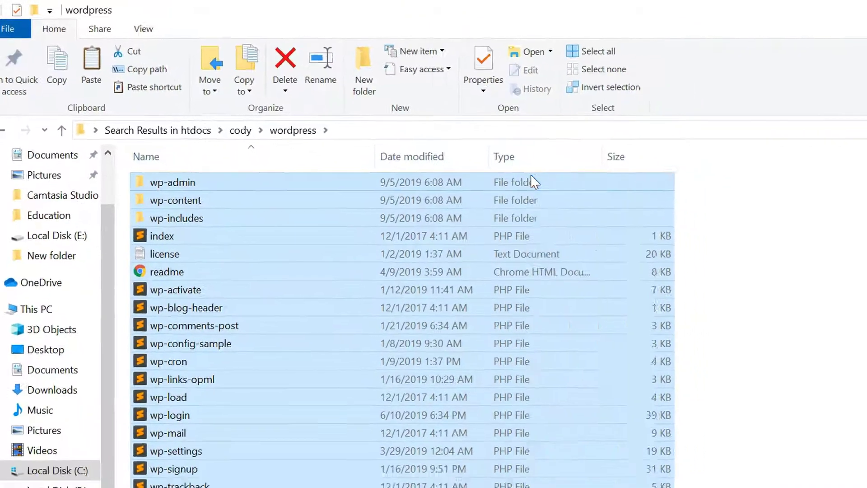
right_click(560, 204)
click(446, 303)
click(644, 278)
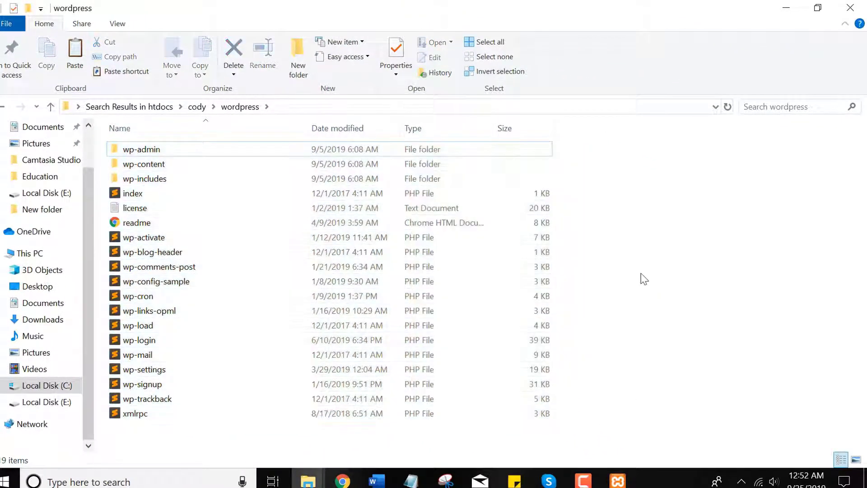
key(ctrl+a)
click(669, 277)
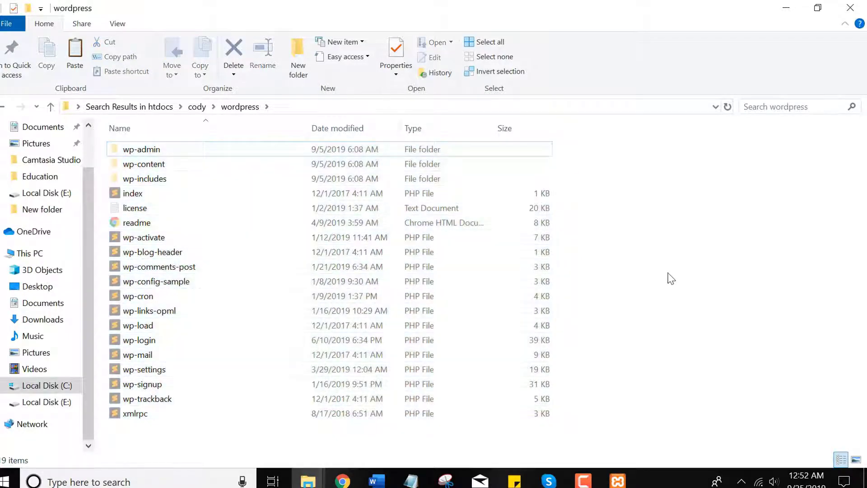
key(BackSpace)
key(ctrl+v)
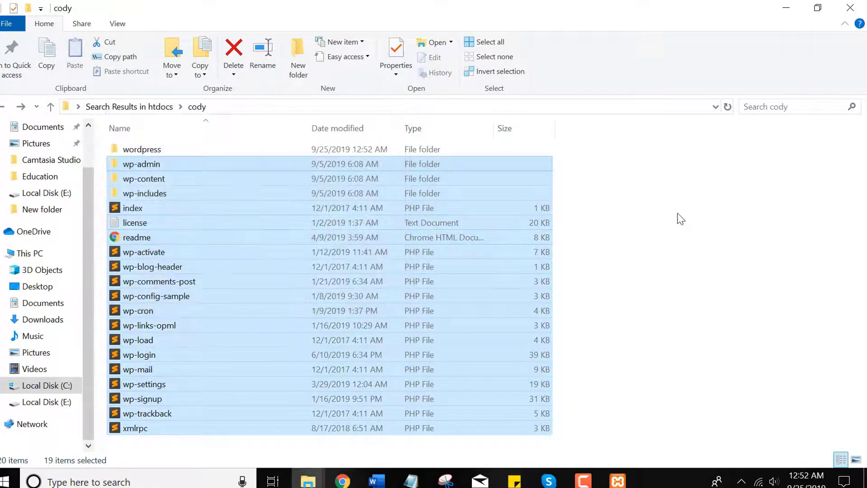
click(678, 213)
Delete the empty wordpress folder, return to the htdocs listing, then switch to Chrome
right_click(163, 150)
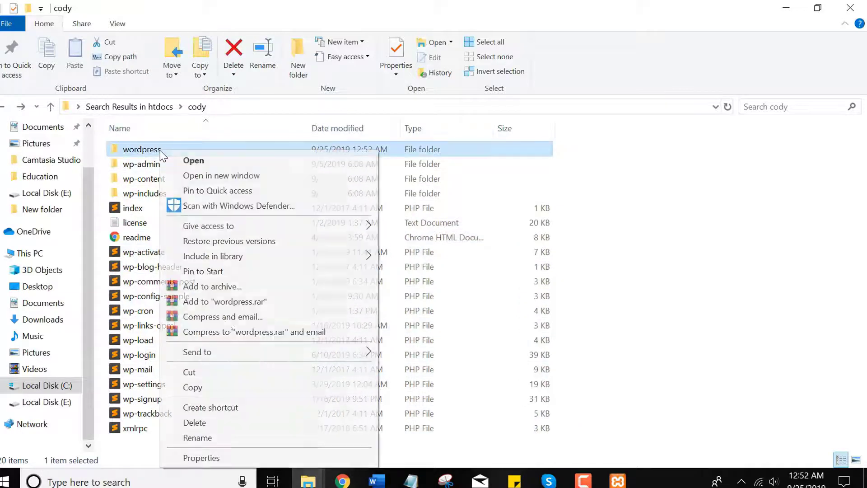
click(207, 421)
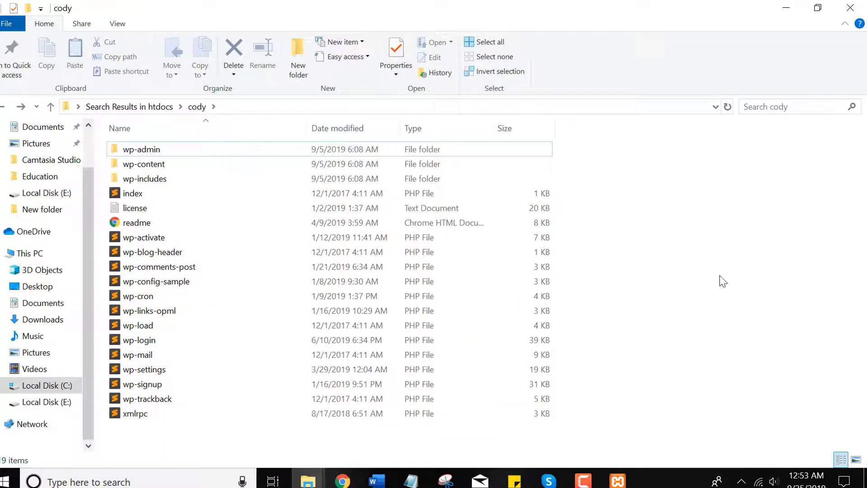
key(alt+Left)
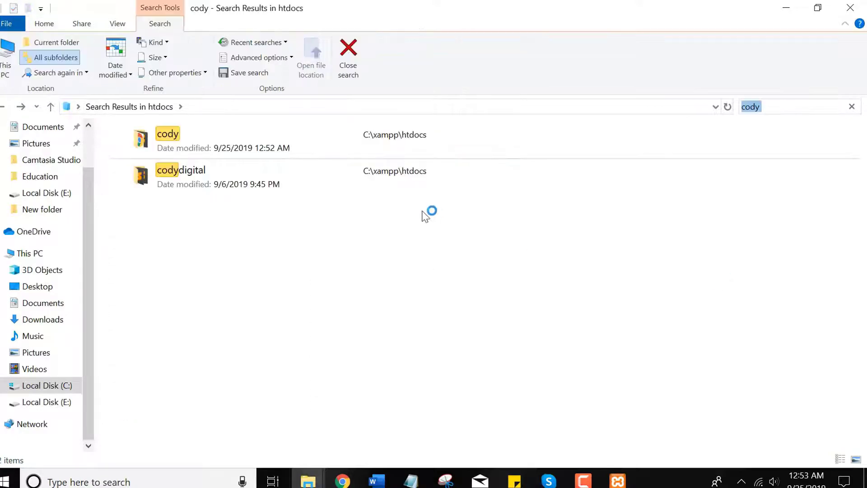
key(alt+Left)
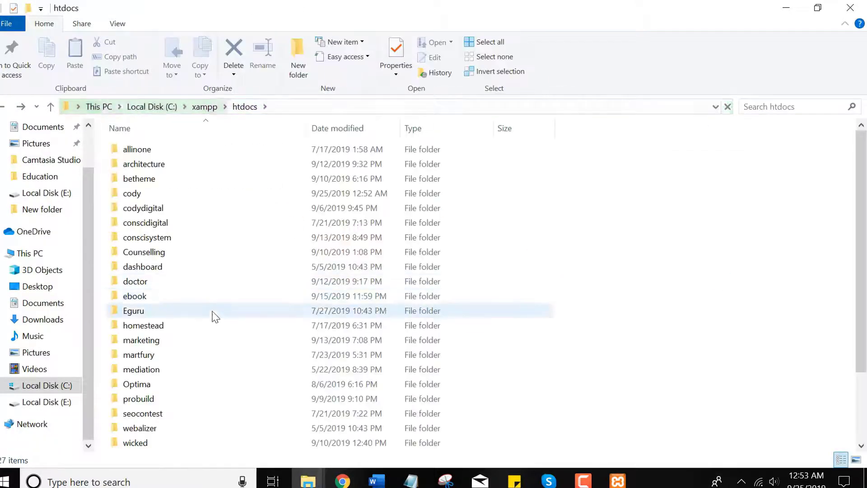
click(134, 194)
click(134, 194)
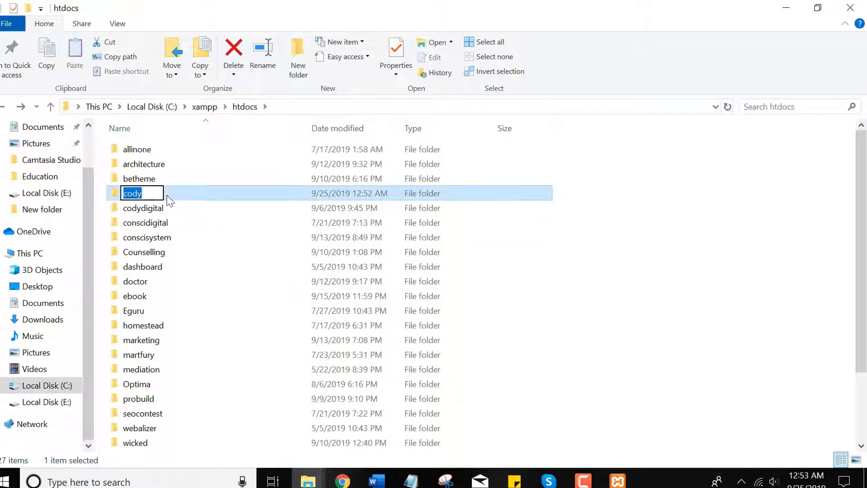
key(ctrl+x)
click(246, 37)
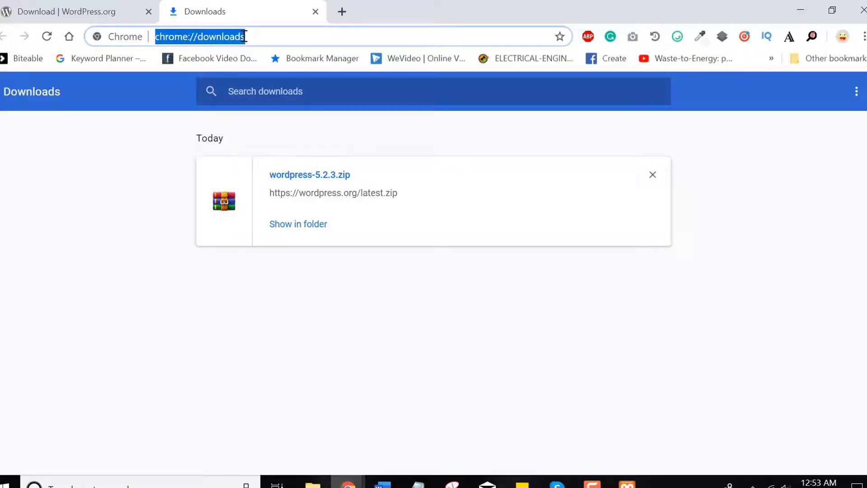
Load localhost/phpmyadmin from the downloads tab's address bar
text(localhos)
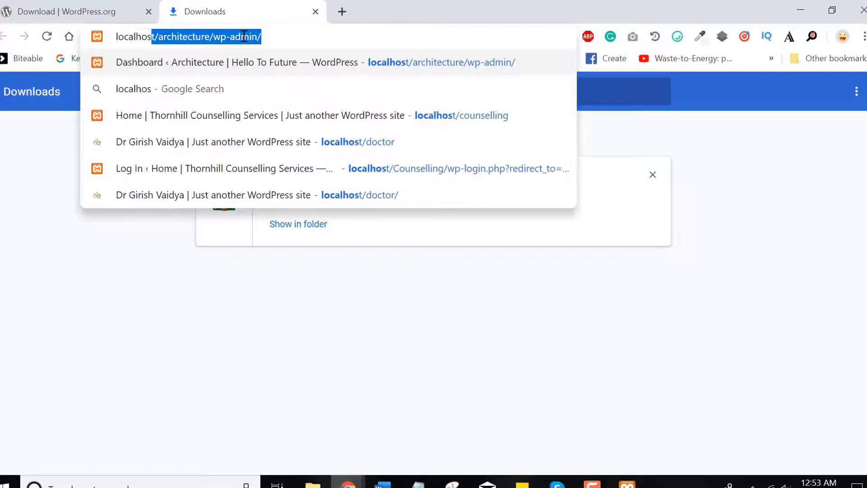
text(t/p)
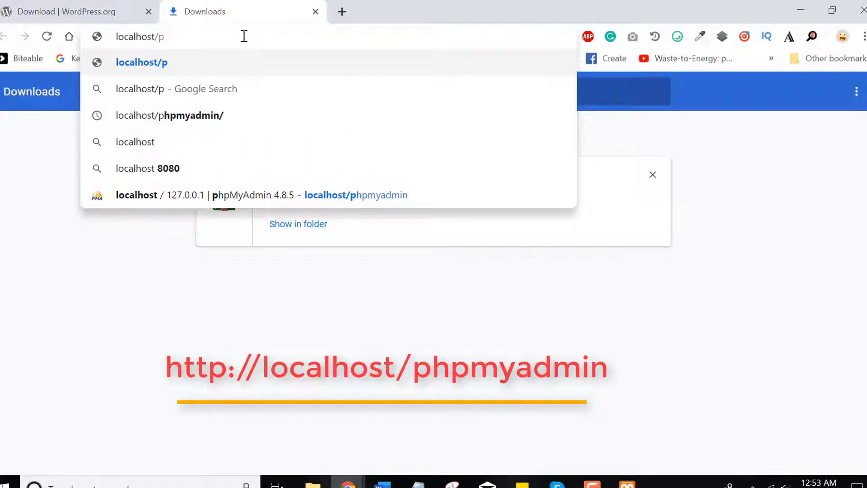
text(hpm)
key(Down)
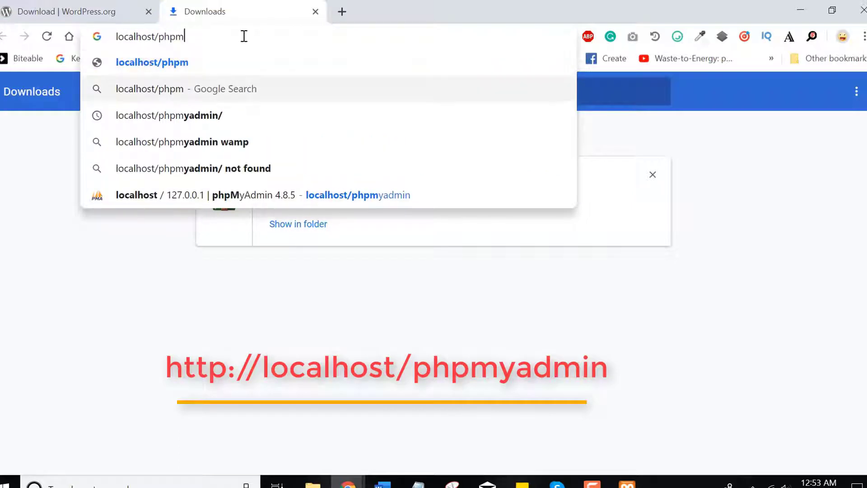
key(Down)
key(Return)
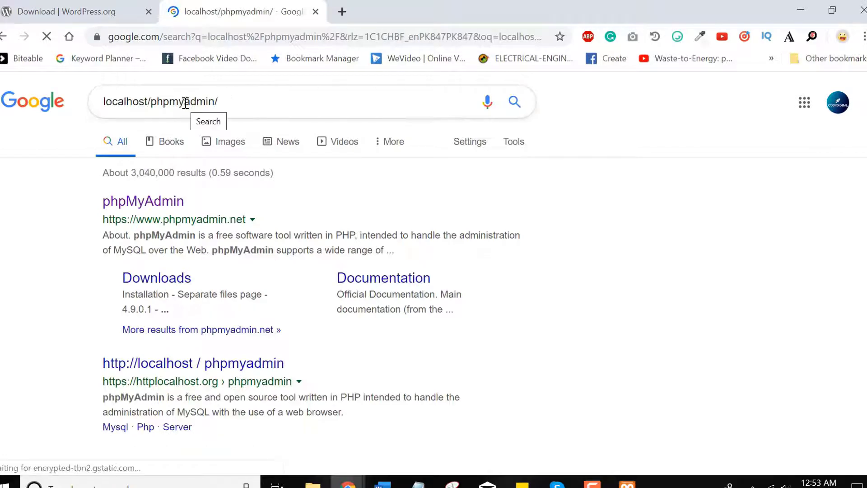
Close the WordPress.org download tab and load localhost/phpmyadmin in the remaining tab
click(91, 6)
click(149, 12)
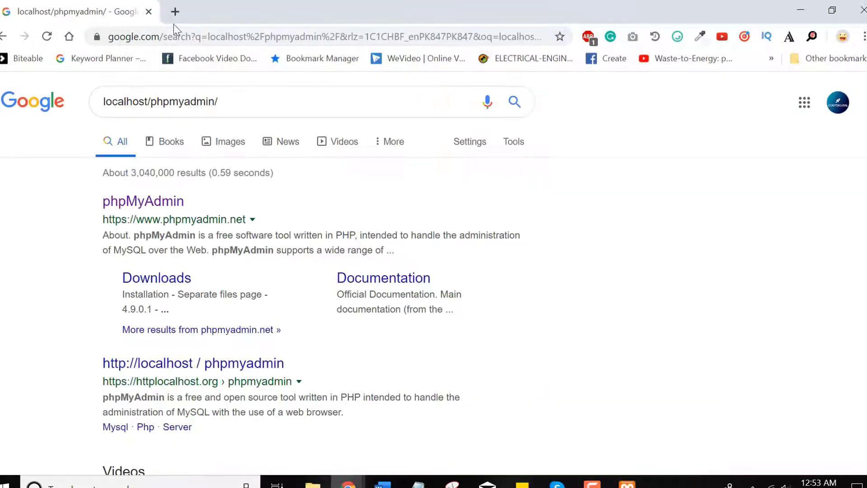
click(191, 37)
text(localhost/architecture/wp-a)
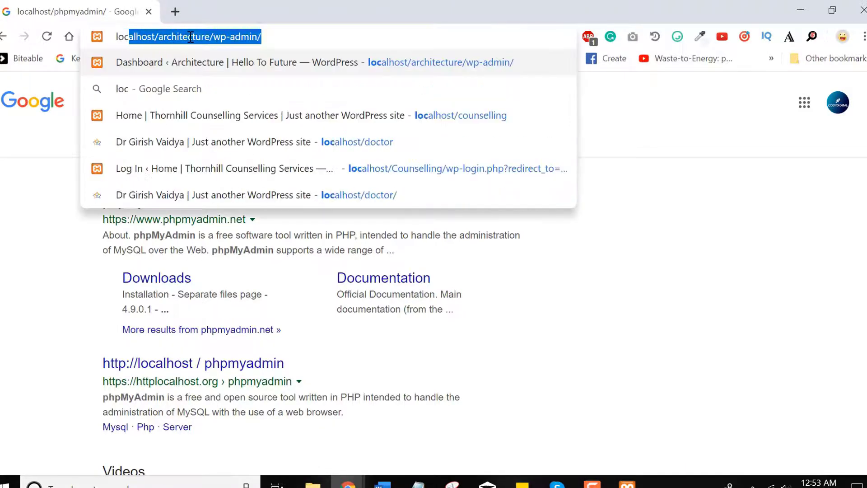
key(BackSpace)
key(BackSpace)
key(BackSpace)
key(BackSpace)
key(BackSpace)
key(BackSpace)
key(BackSpace)
key(BackSpace)
key(BackSpace)
key(BackSpace)
key(BackSpace)
key(BackSpace)
key(BackSpace)
key(BackSpace)
key(BackSpace)
key(BackSpace)
key(BackSpace)
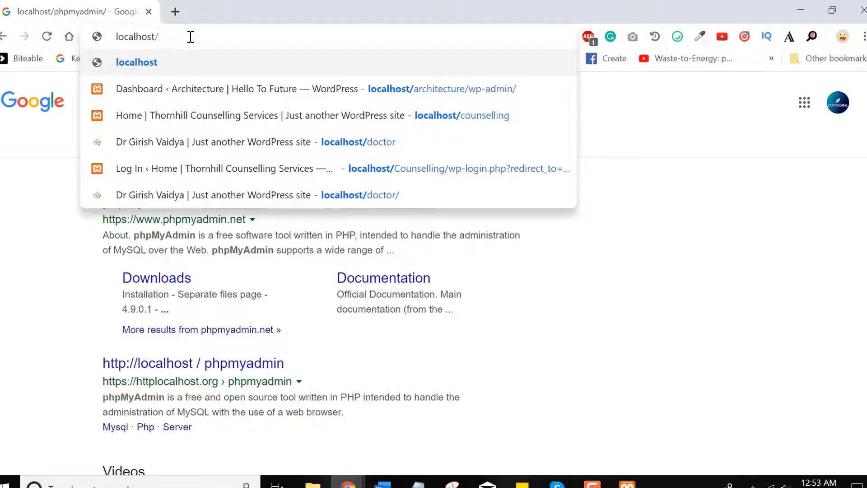
text(phpmya)
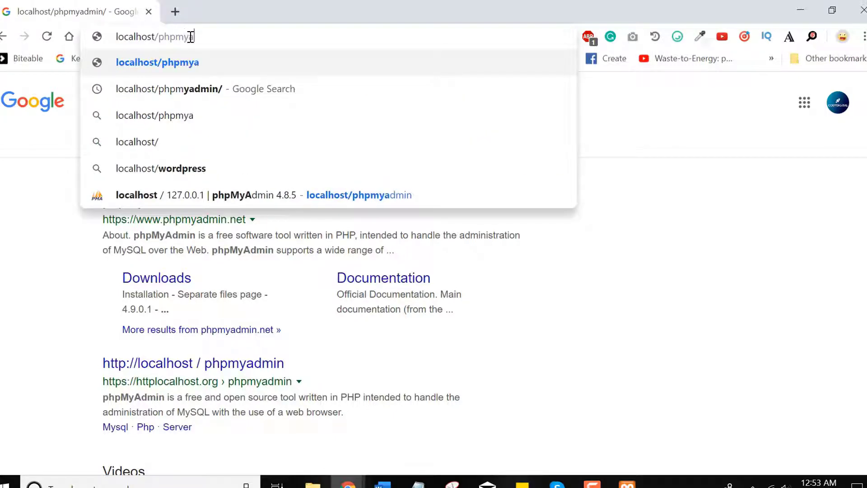
text(dmin)
key(Return)
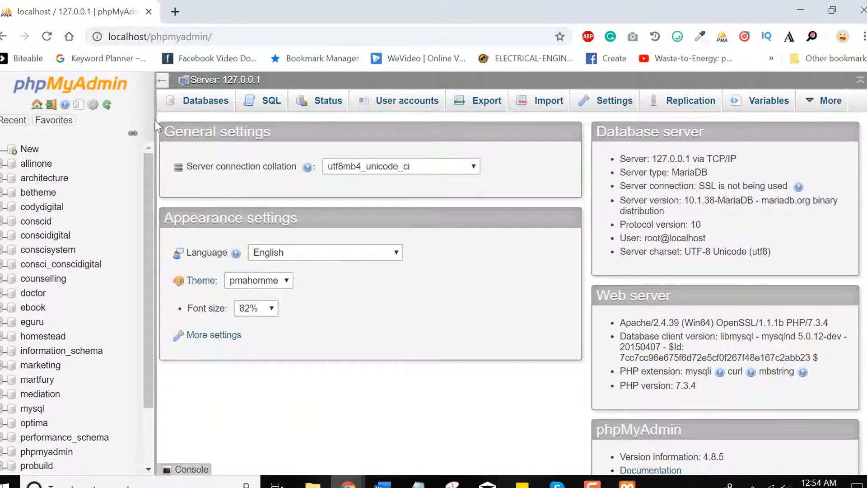
Create a database named cody from phpMyAdmin's Databases tab
click(205, 103)
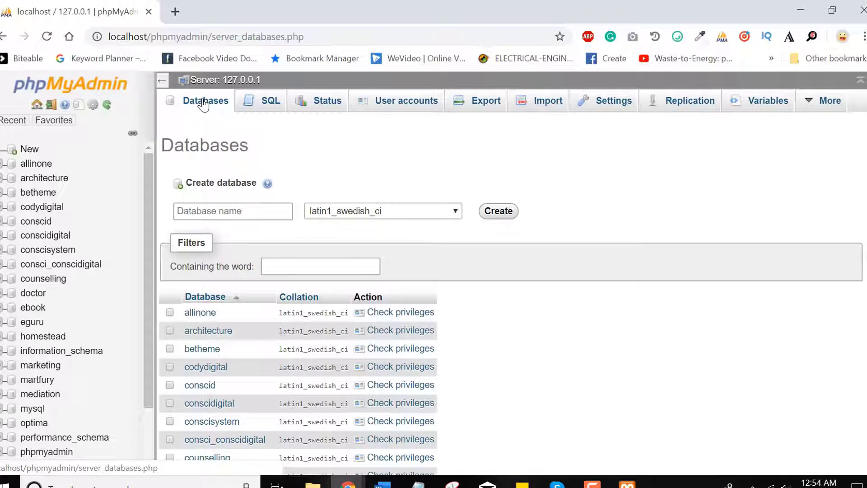
click(249, 212)
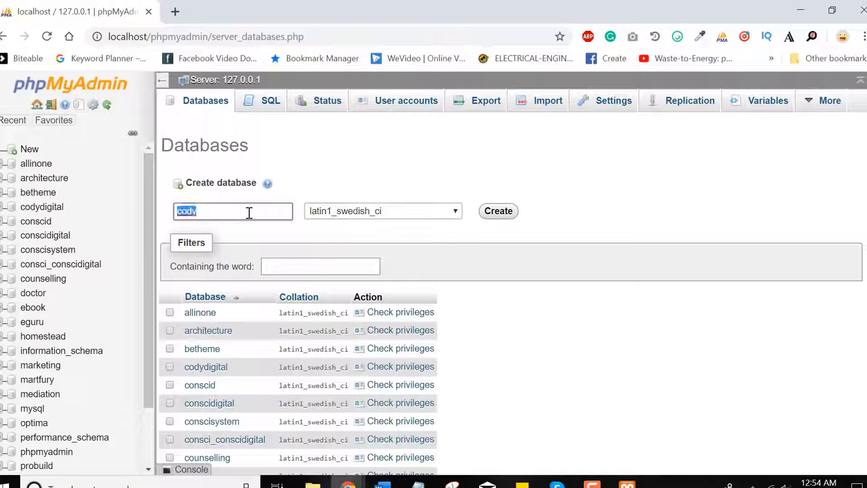
click(499, 211)
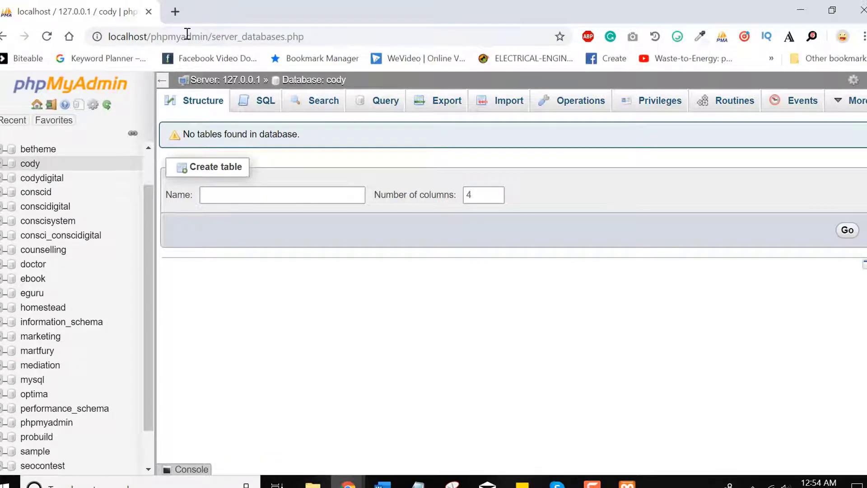
click(181, 35)
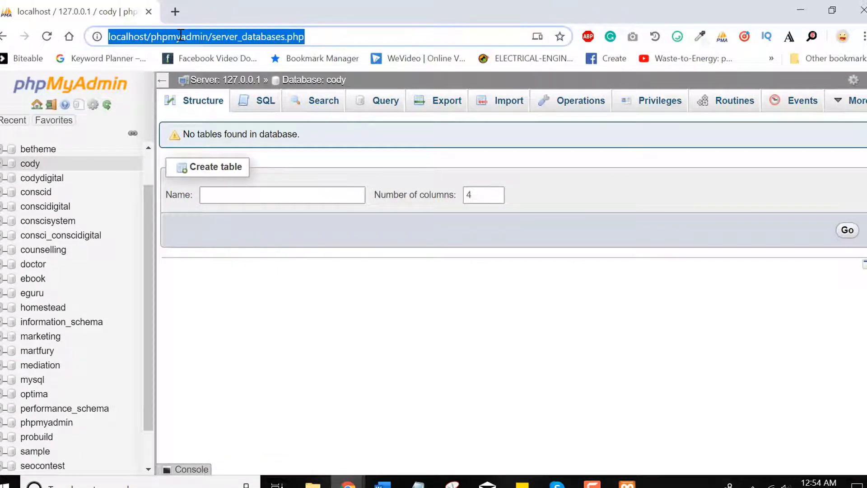
Replace the address path with localhost/cody to launch the WordPress installer
click(154, 36)
drag(154, 36, 324, 37)
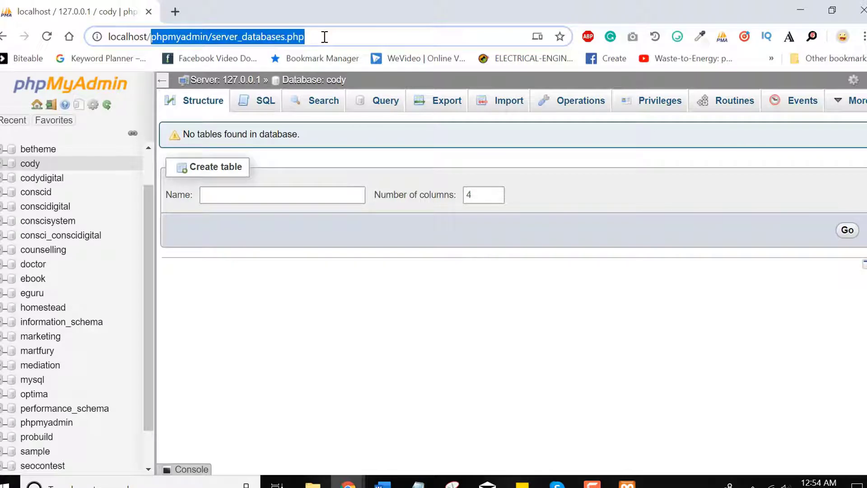
text(co)
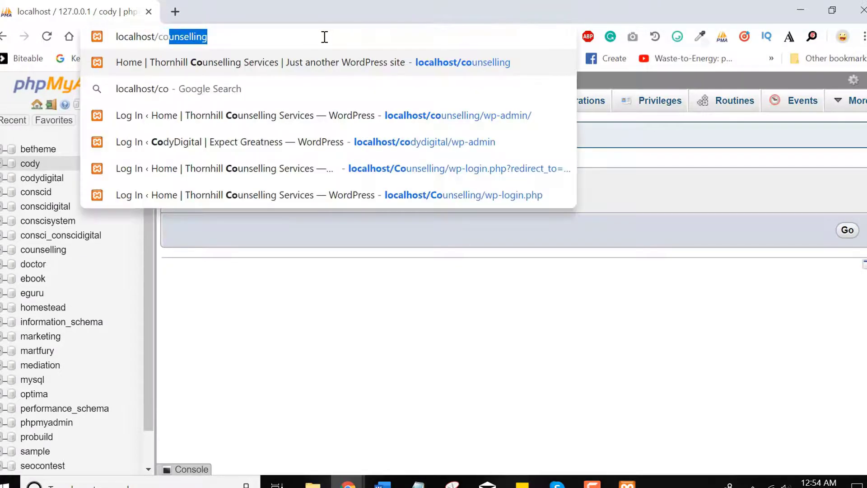
text(dy)
key(Return)
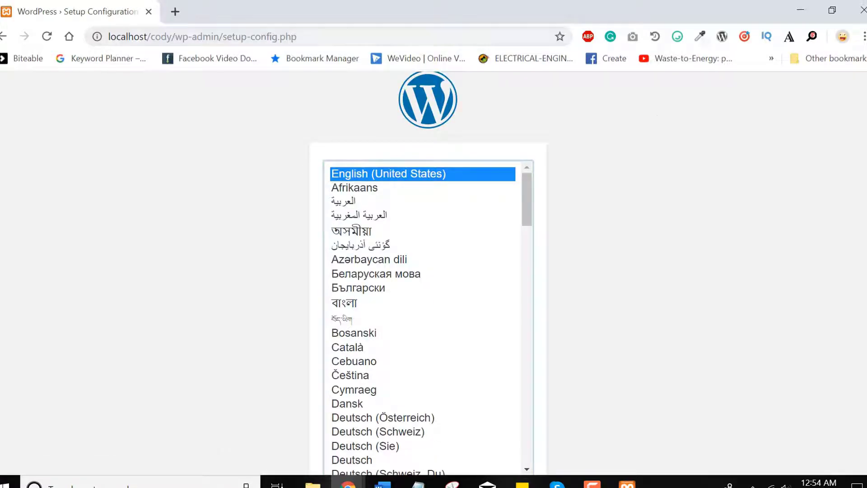
scroll(632, 376, down, 2)
Keep English, then submit database name cody, username root and a blank password
click(508, 431)
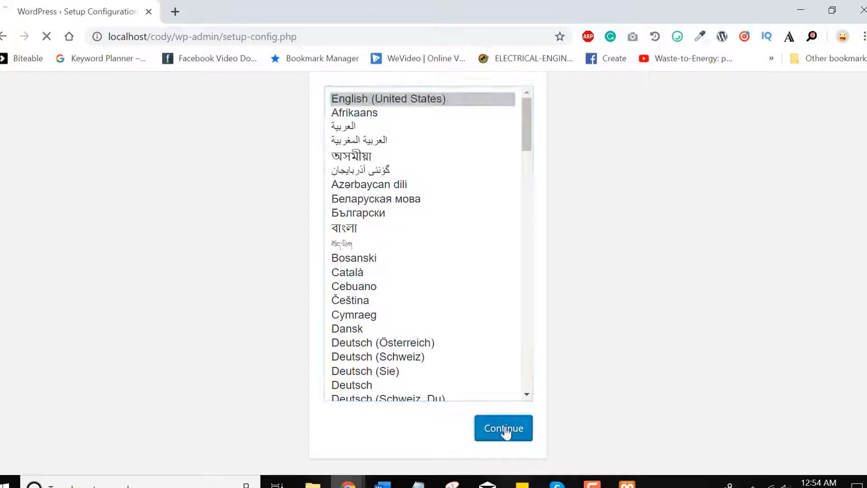
scroll(691, 348, down, 1)
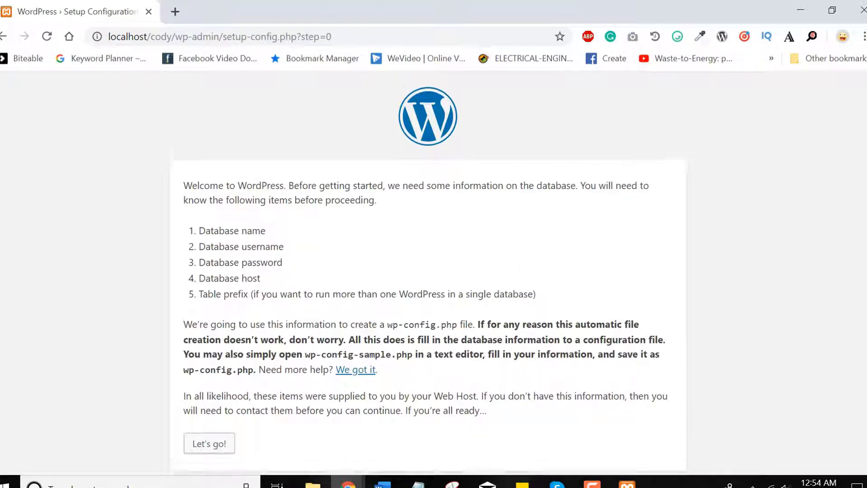
click(222, 432)
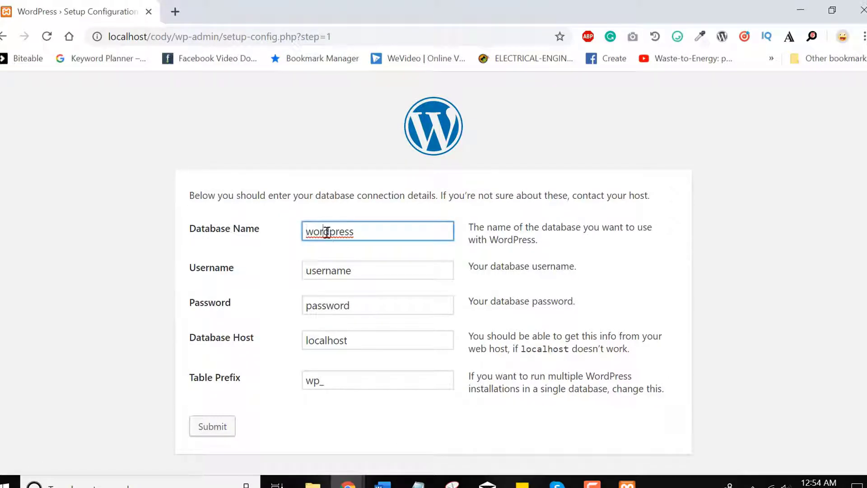
double_click(326, 231)
text(dody)
double_click(328, 273)
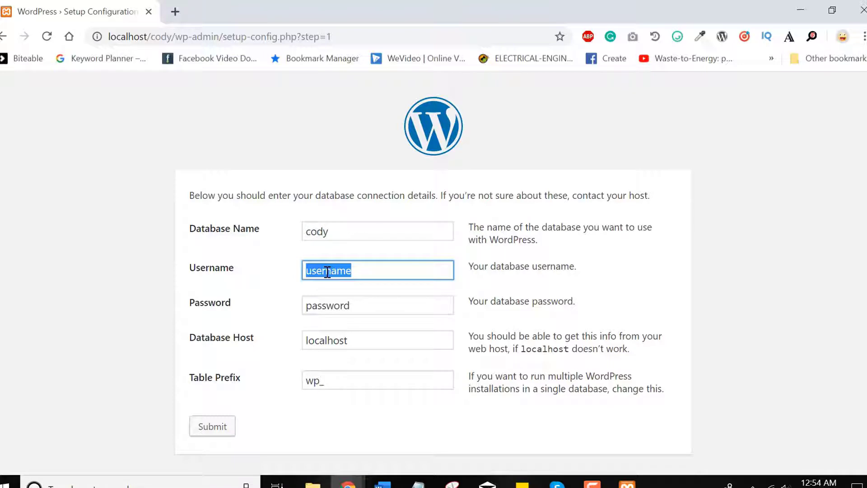
text(root)
double_click(327, 313)
key(BackSpace)
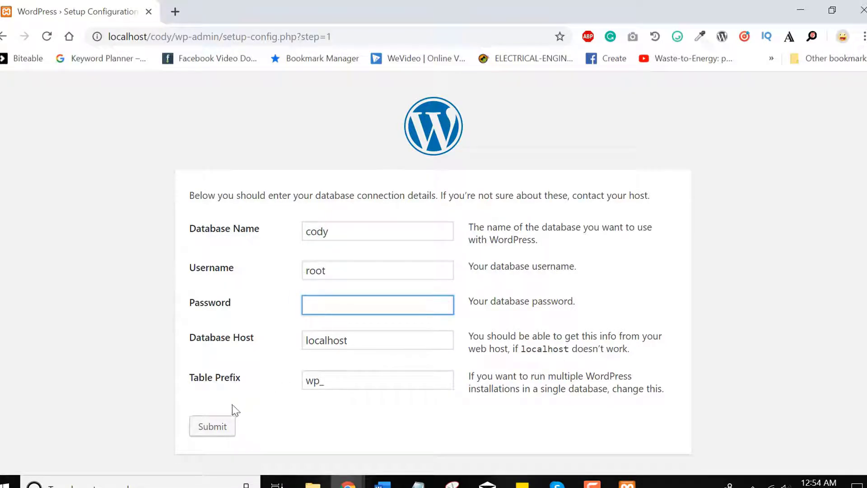
click(207, 430)
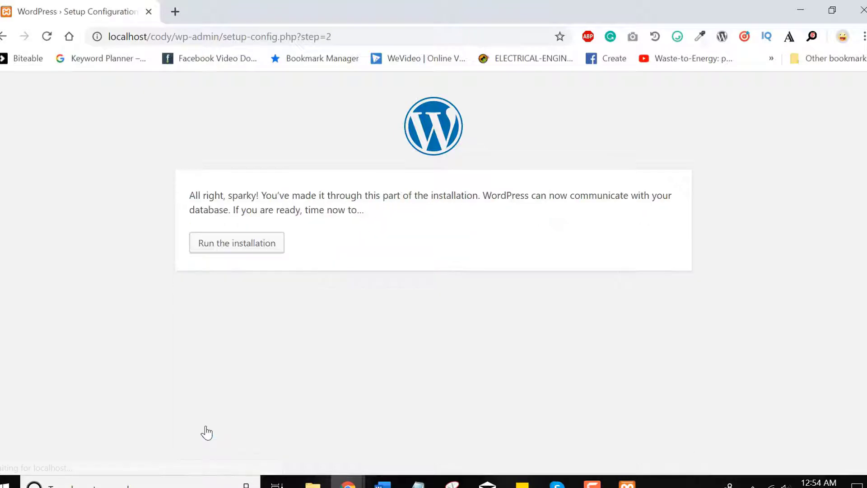
Start the installation and enter the site title 'Cody | Our First Website'
click(225, 249)
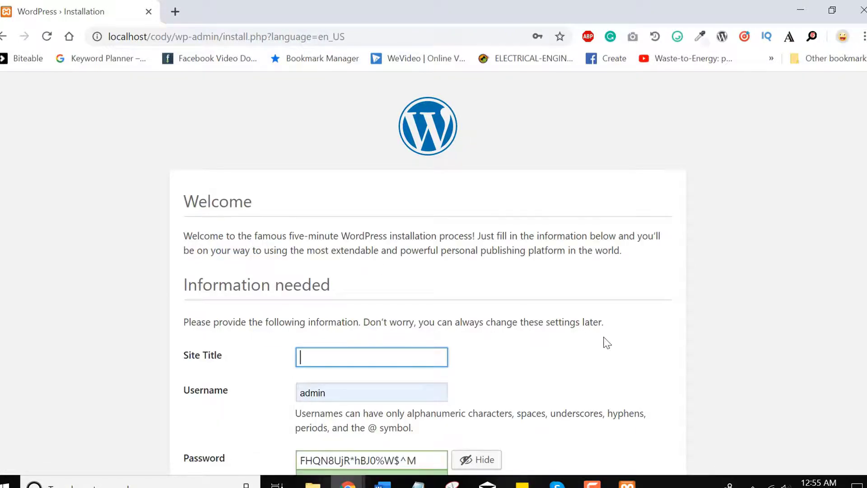
scroll(607, 342, down, 5)
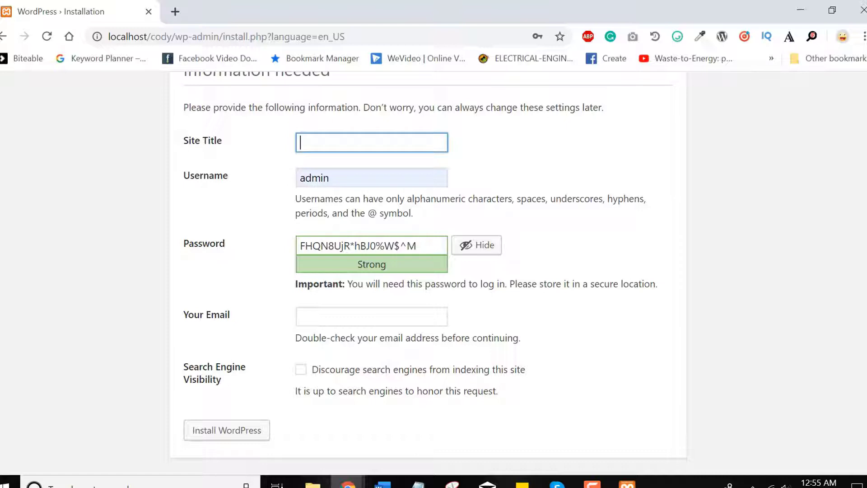
text(Cody | Our Ist)
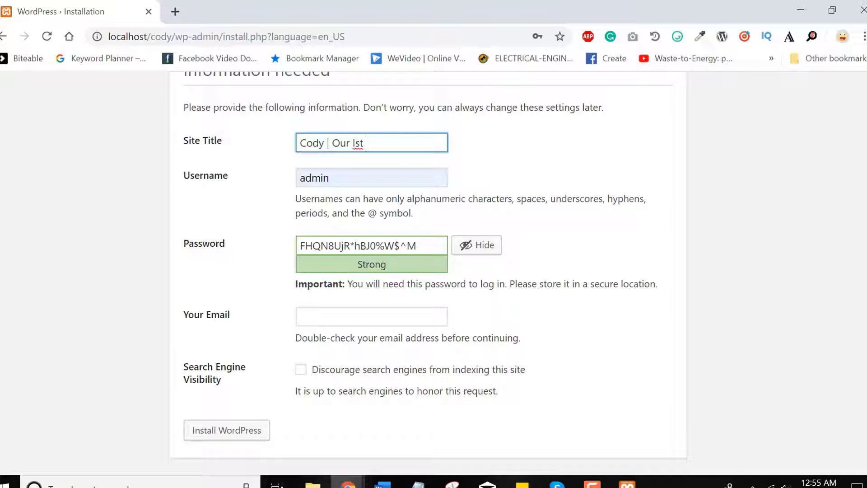
key(BackSpace)
key(BackSpace)
key(BackSpace)
key(BackSpace)
text(First Website)
Replace the default username with 'admin' and dismiss the saved-login suggestions
double_click(320, 180)
text(cody)
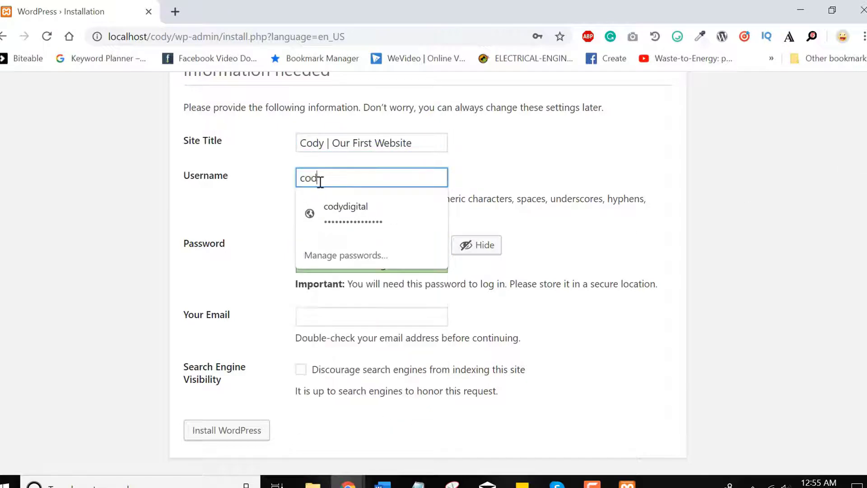
text( or)
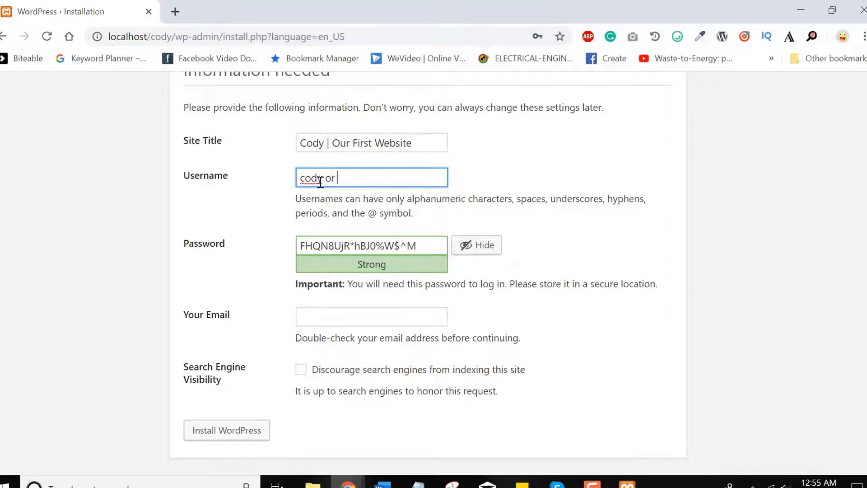
key(BackSpace)
key(BackSpace)
key(BackSpace)
key(BackSpace)
text(11)
key(BackSpace)
key(BackSpace)
key(BackSpace)
key(BackSpace)
key(BackSpace)
key(BackSpace)
text(a)
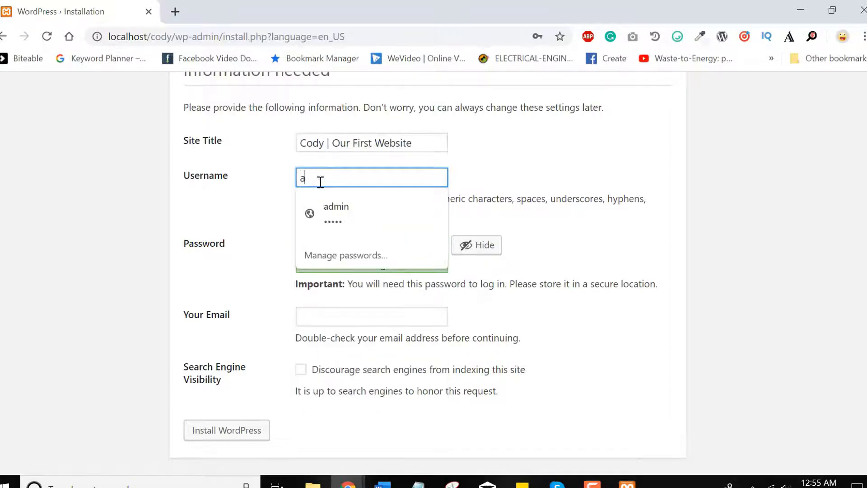
text(dmin)
click(221, 208)
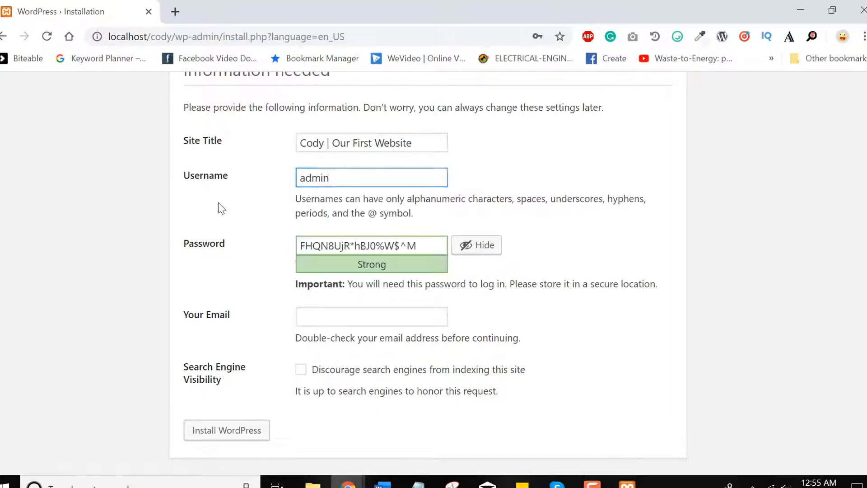
Replace the generated password with a short weak one and confirm its use
triple_click(372, 243)
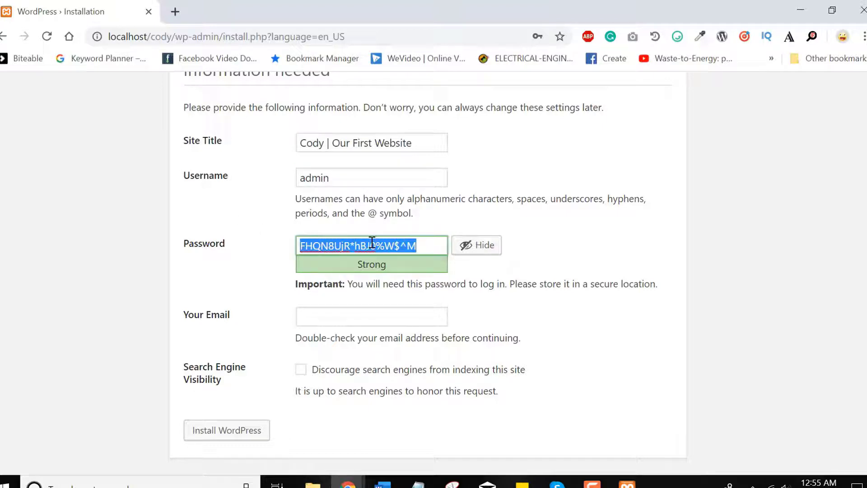
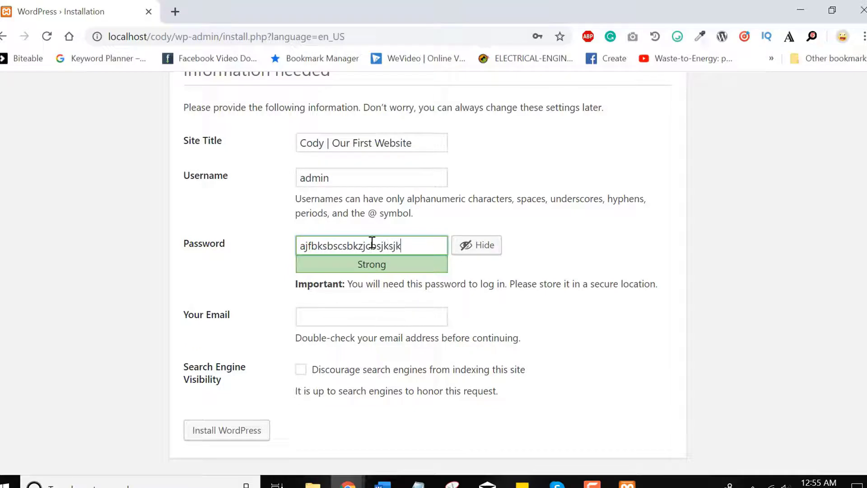
double_click(372, 245)
key(BackSpace)
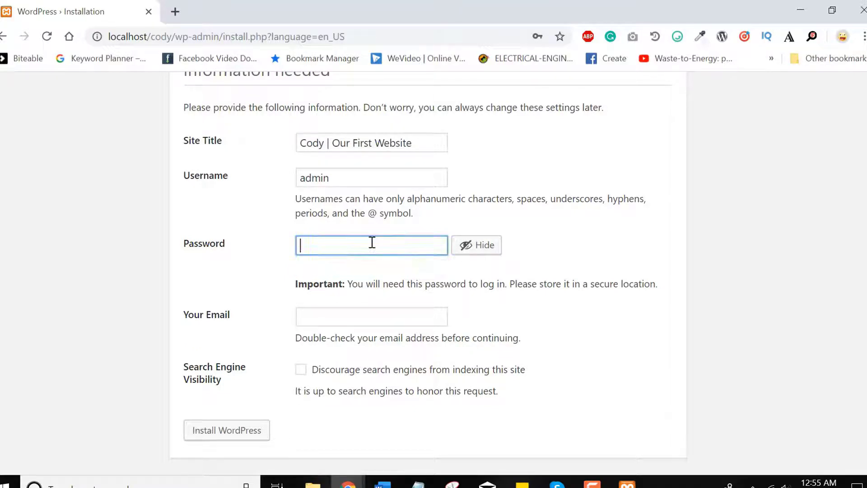
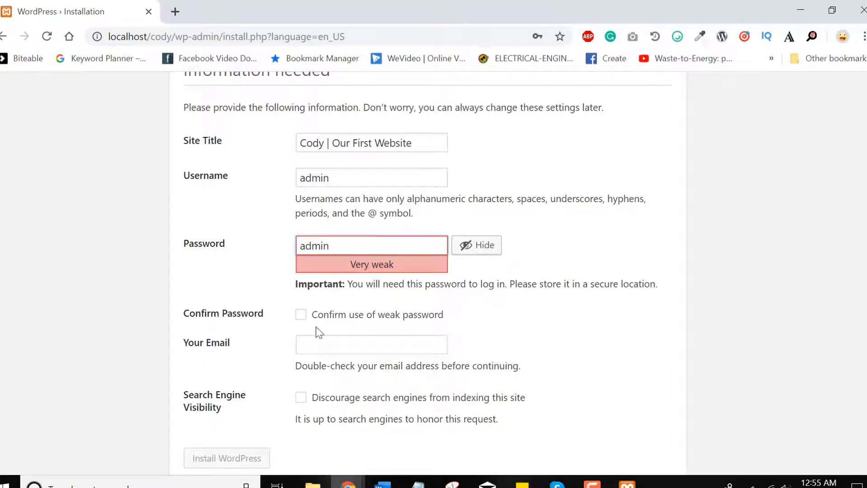
click(301, 314)
Enter the admin e-mail address, tick Discourage search engines, and run Install WordPress
click(324, 342)
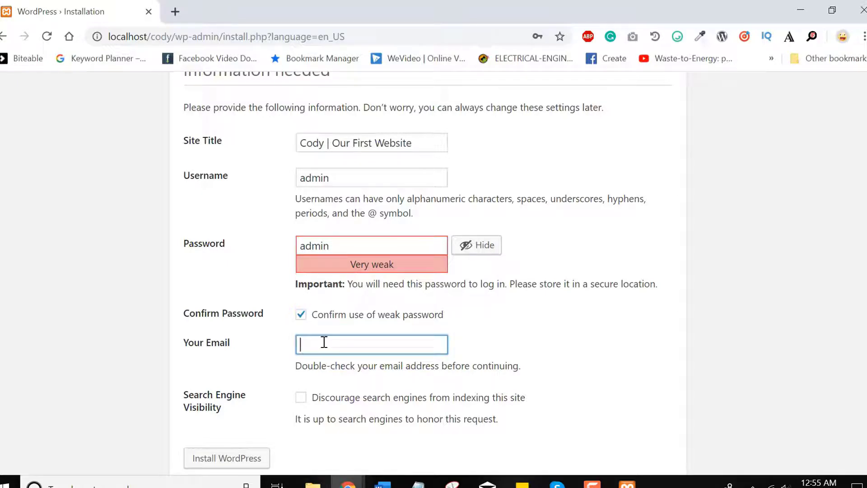
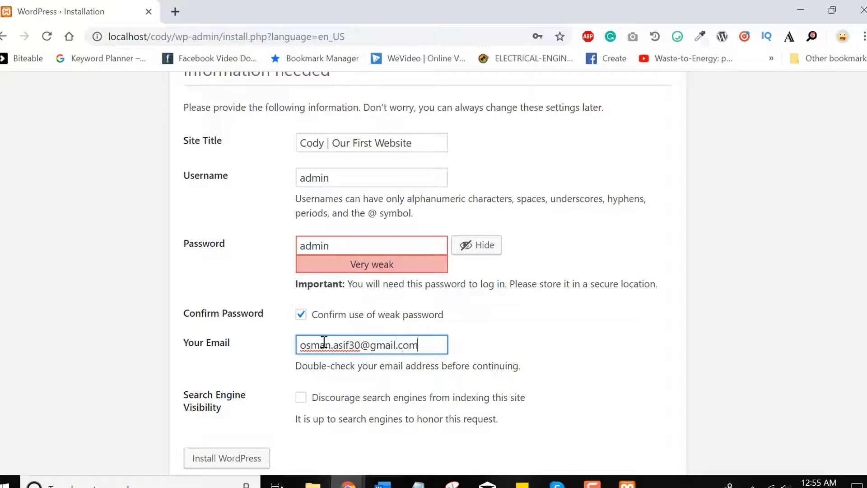
double_click(377, 398)
click(378, 400)
double_click(376, 399)
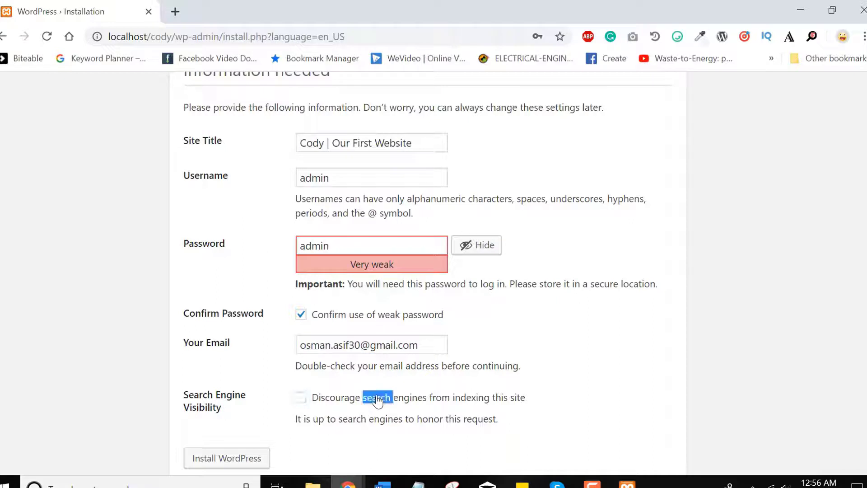
click(241, 459)
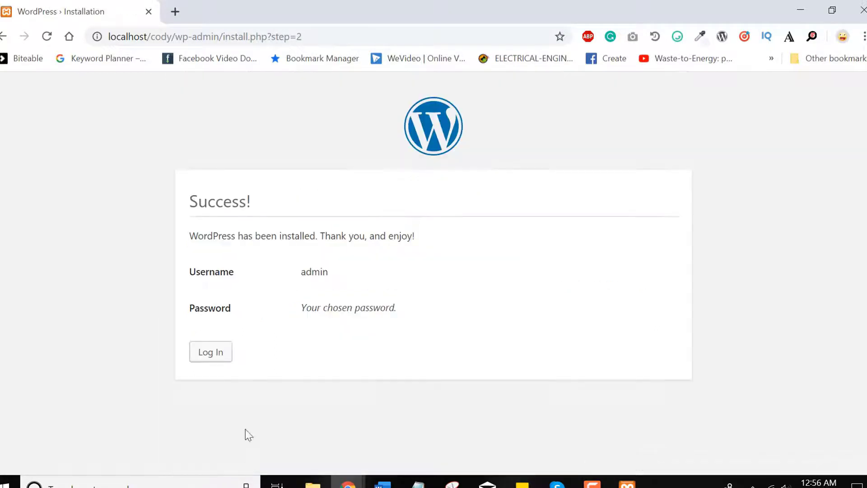
Log in on wp-login.php with username admin and its password to reach the Dashboard
click(210, 354)
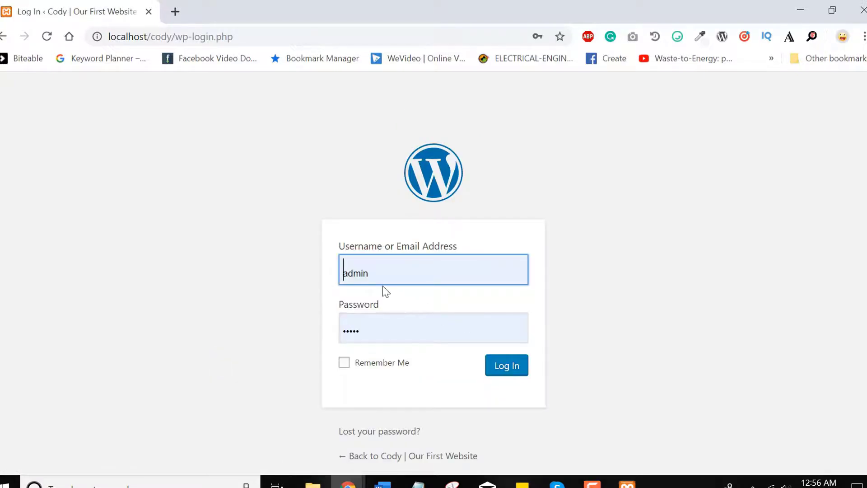
double_click(359, 275)
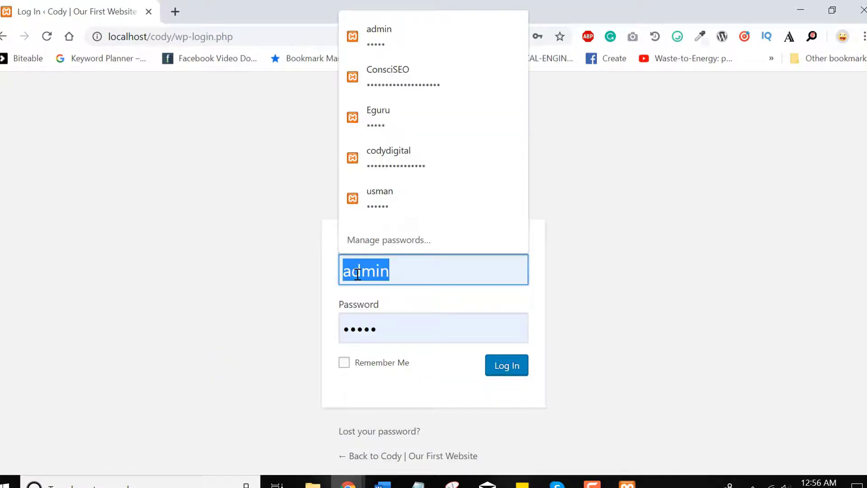
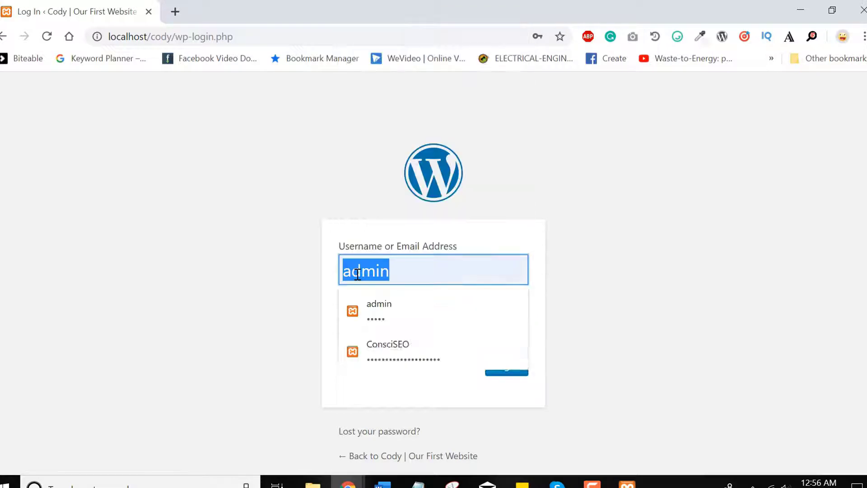
key(Tab)
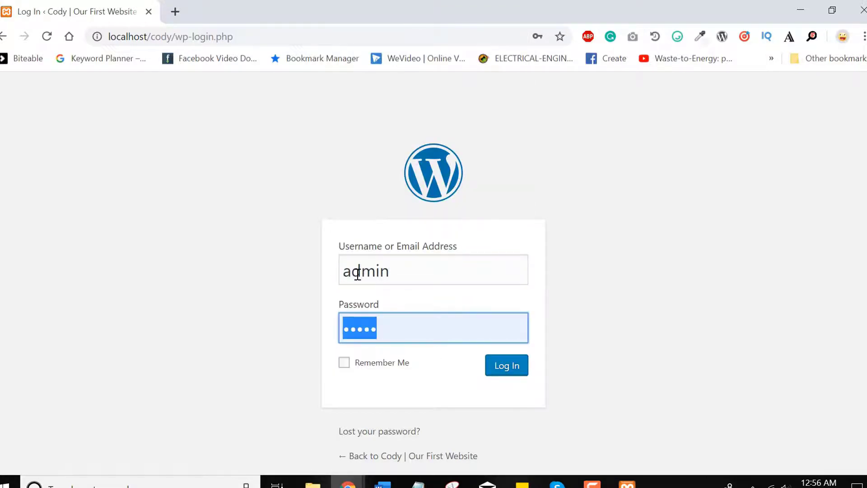
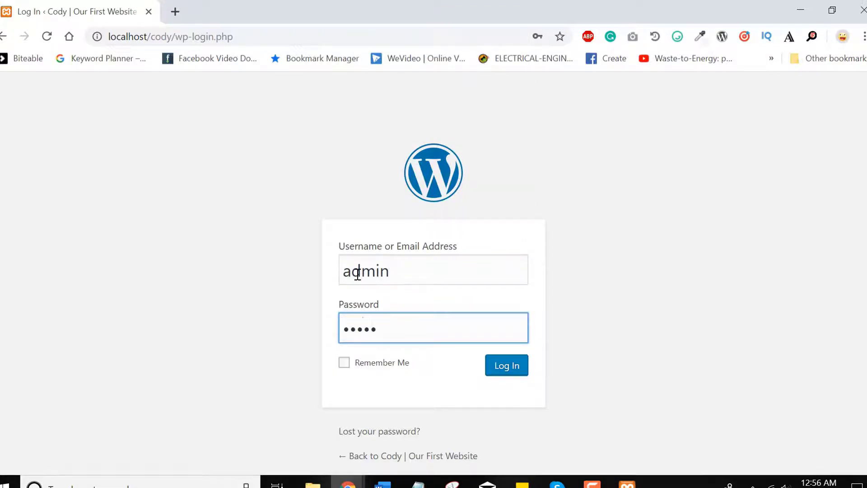
click(516, 370)
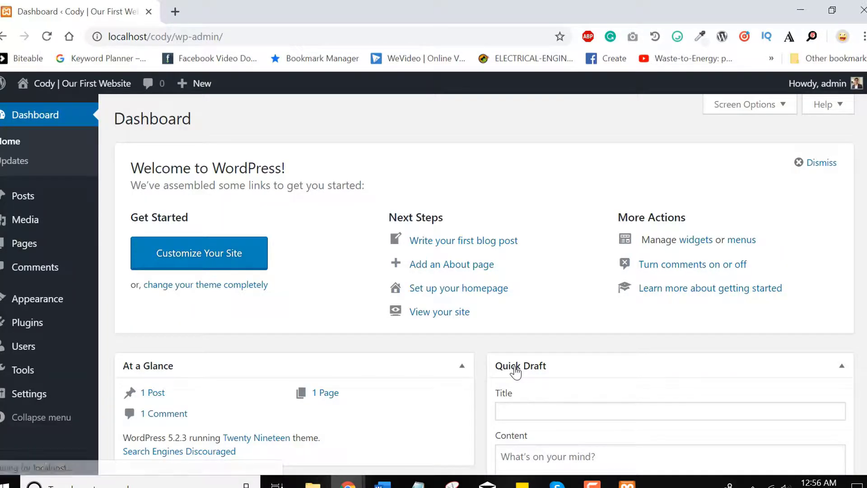
Visit the public site via the 'Cody | Our First Website' name in the admin bar
scroll(759, 276, down, 6)
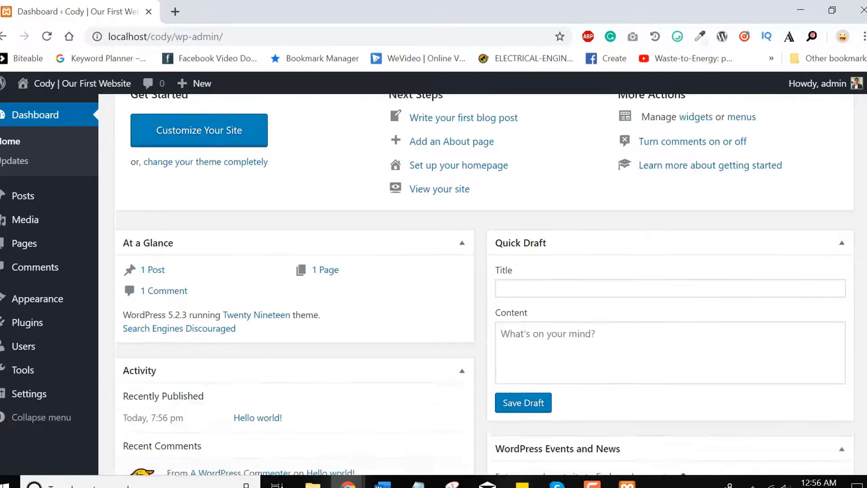
scroll(465, 144, up, 6)
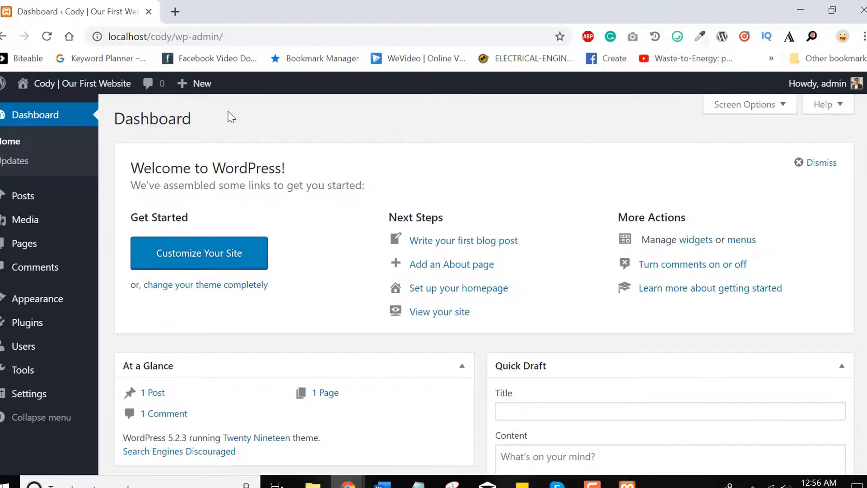
click(81, 88)
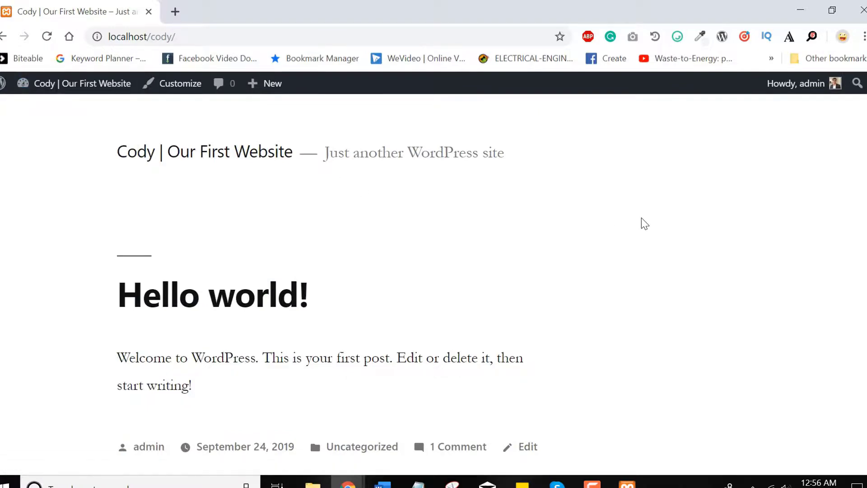
Return to the Dashboard at localhost/cody/wp-admin via the site name in the admin bar
scroll(645, 224, down, 10)
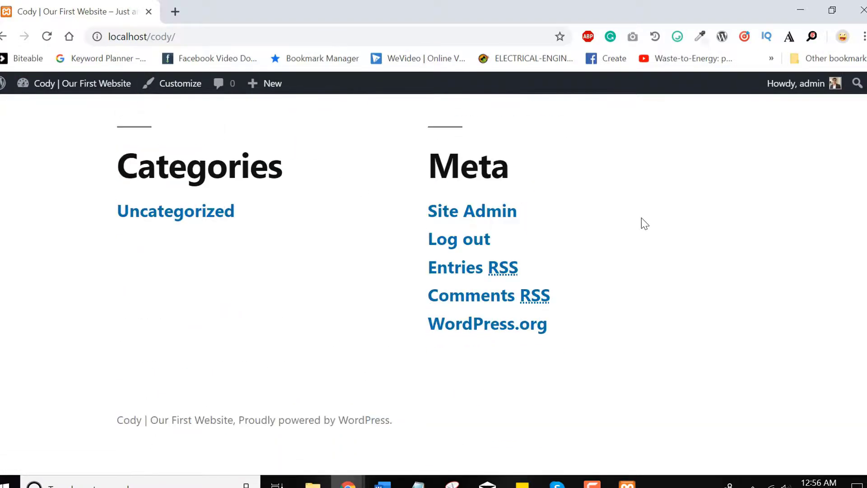
scroll(645, 224, up, 10)
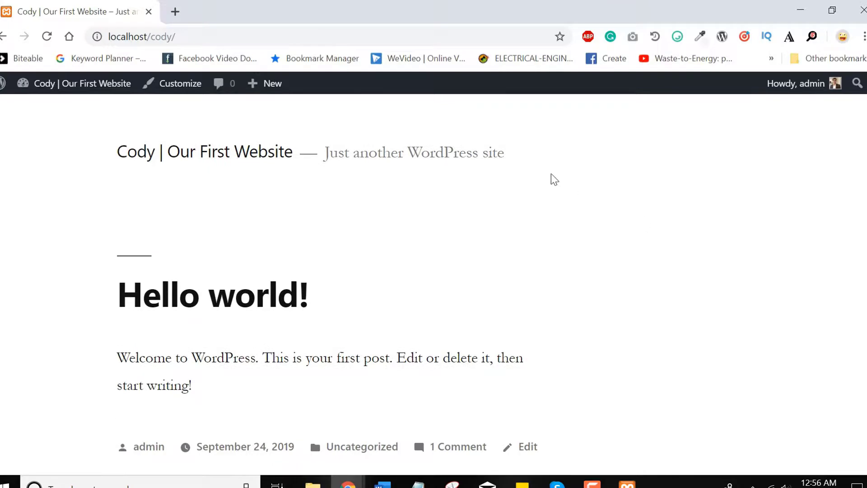
click(79, 85)
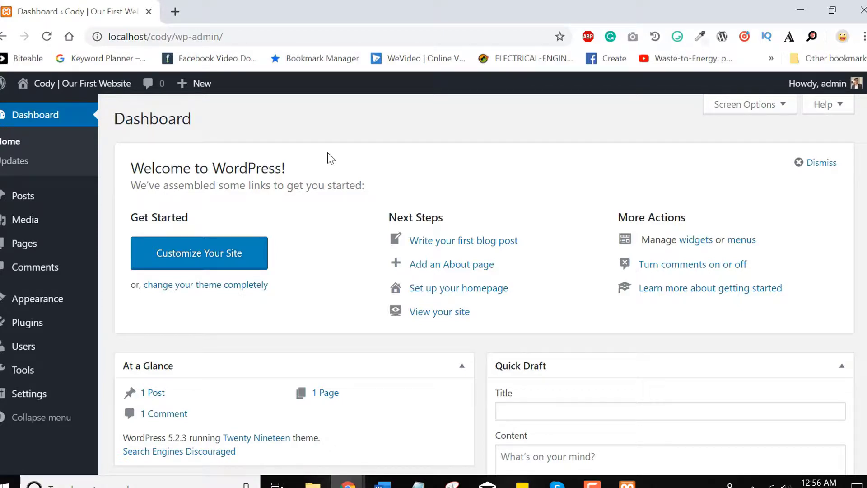
Scroll down the Dashboard panels, then stop the Camtasia screen recording
scroll(331, 159, down, 6)
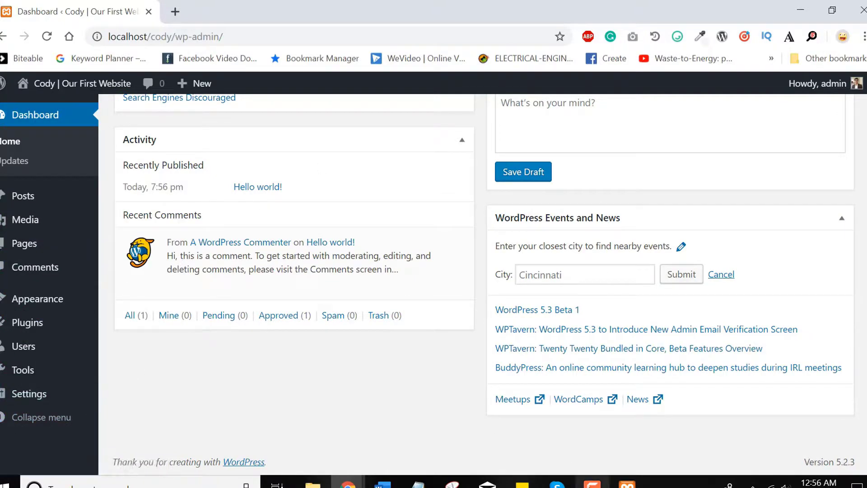
click(592, 481)
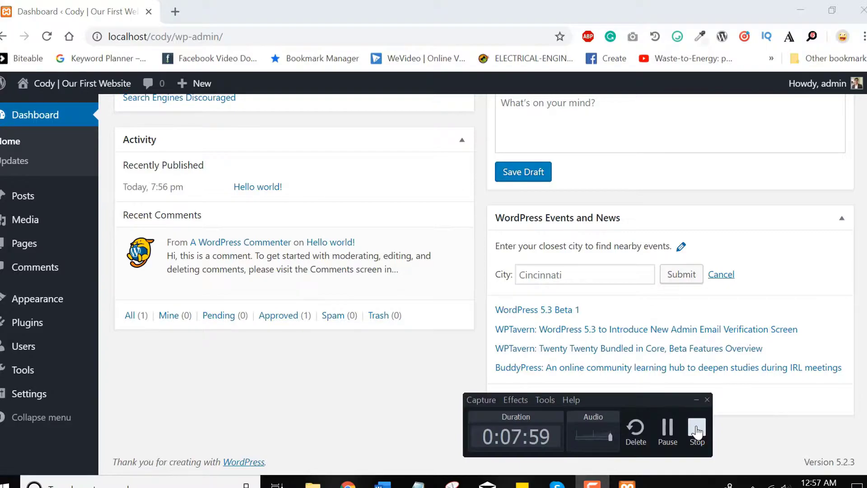
click(697, 431)
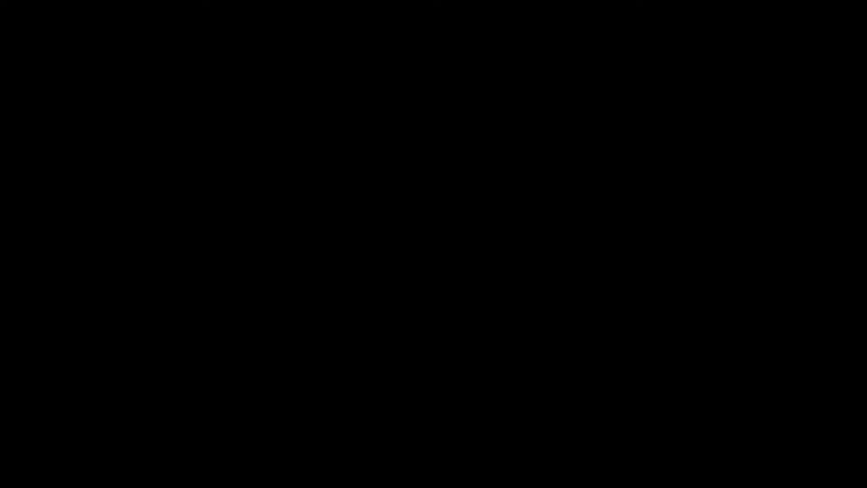